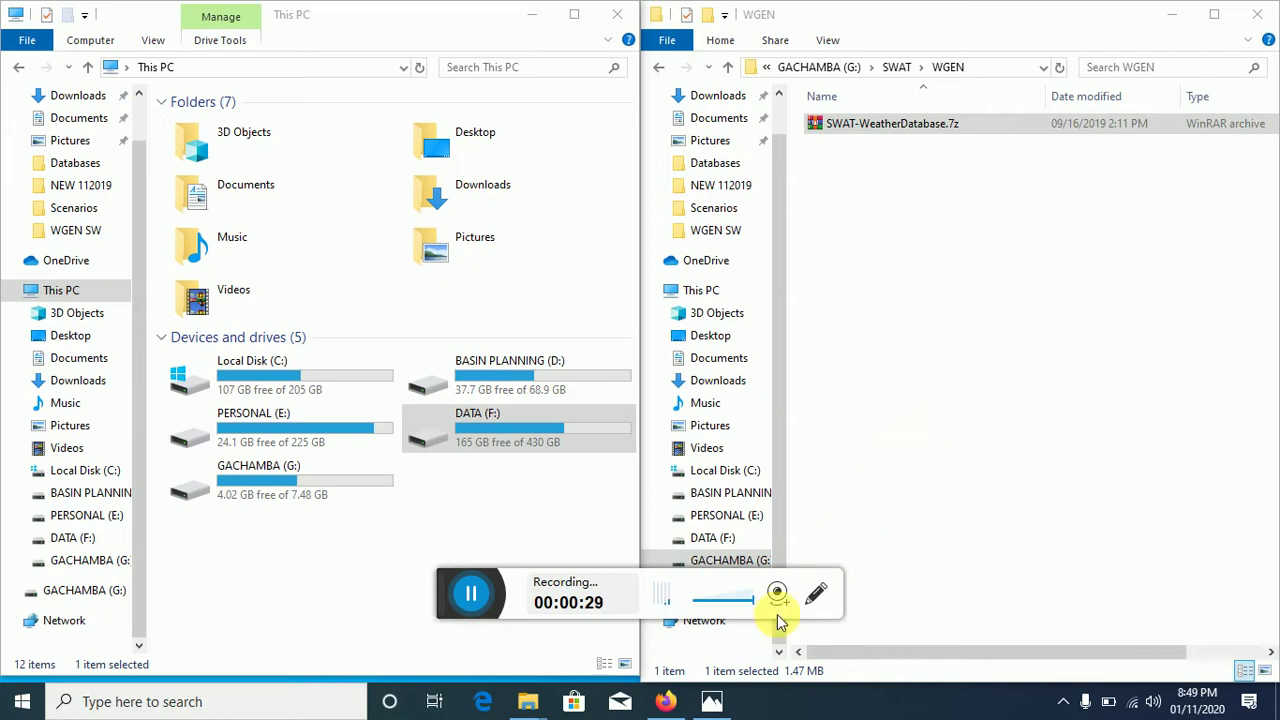
Step: Bring up the Photos screenshot of the SWAT Weather Database 'not a valid path' error
click(710, 700)
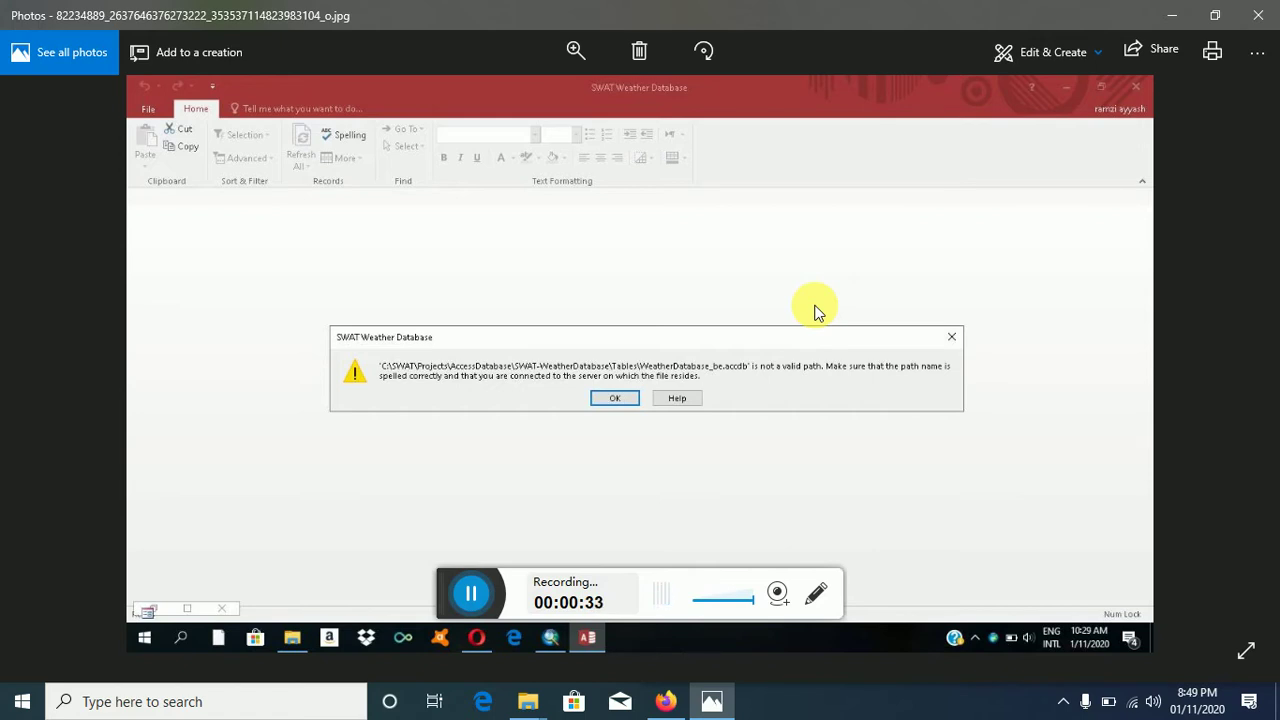
Step: Minimize the error screenshot to reveal the File Explorer folder windows
click(1171, 15)
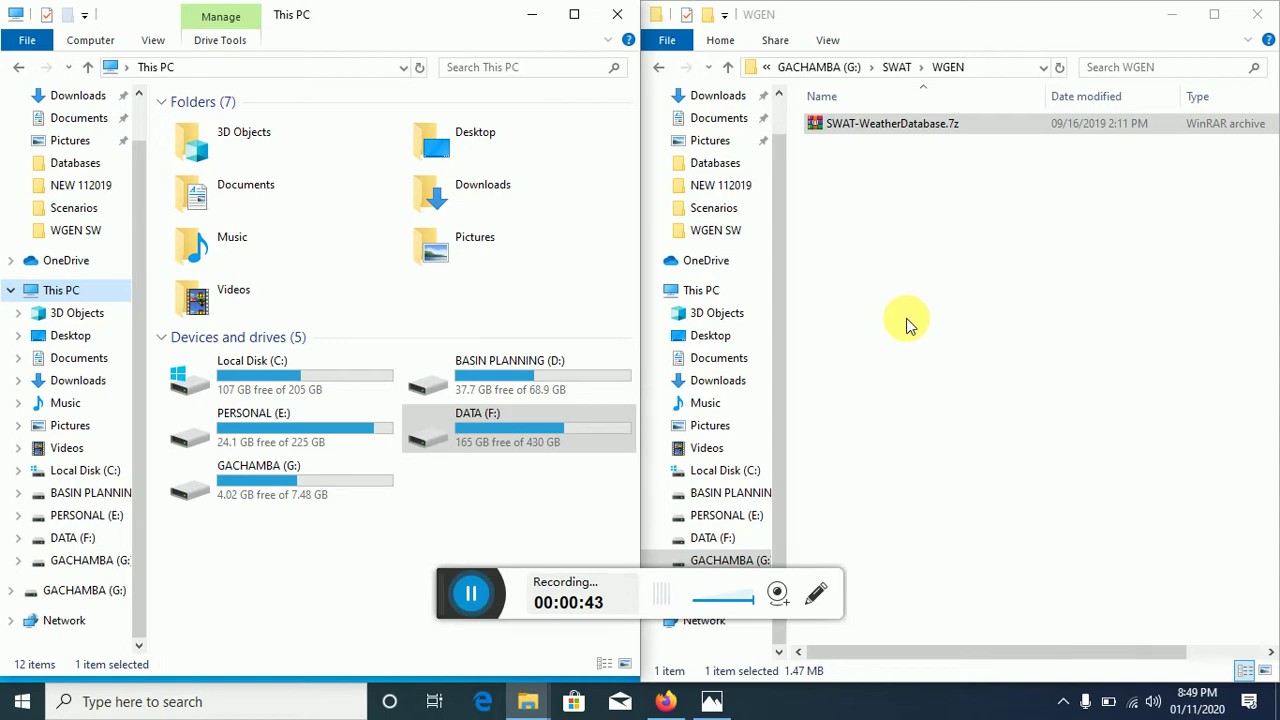
Step: Download SWAT-WeatherDatabase.7z via the WGN Parameters Estimation Tool link and confirm it finished
click(665, 701)
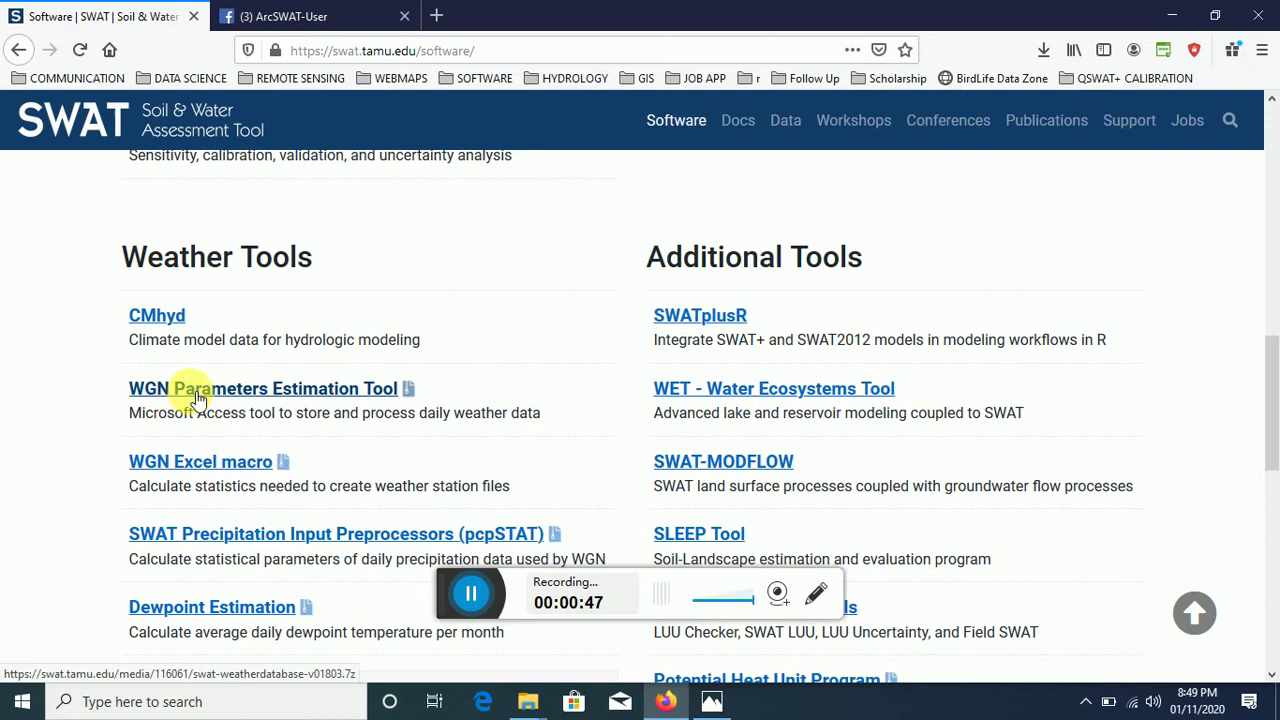
click(294, 396)
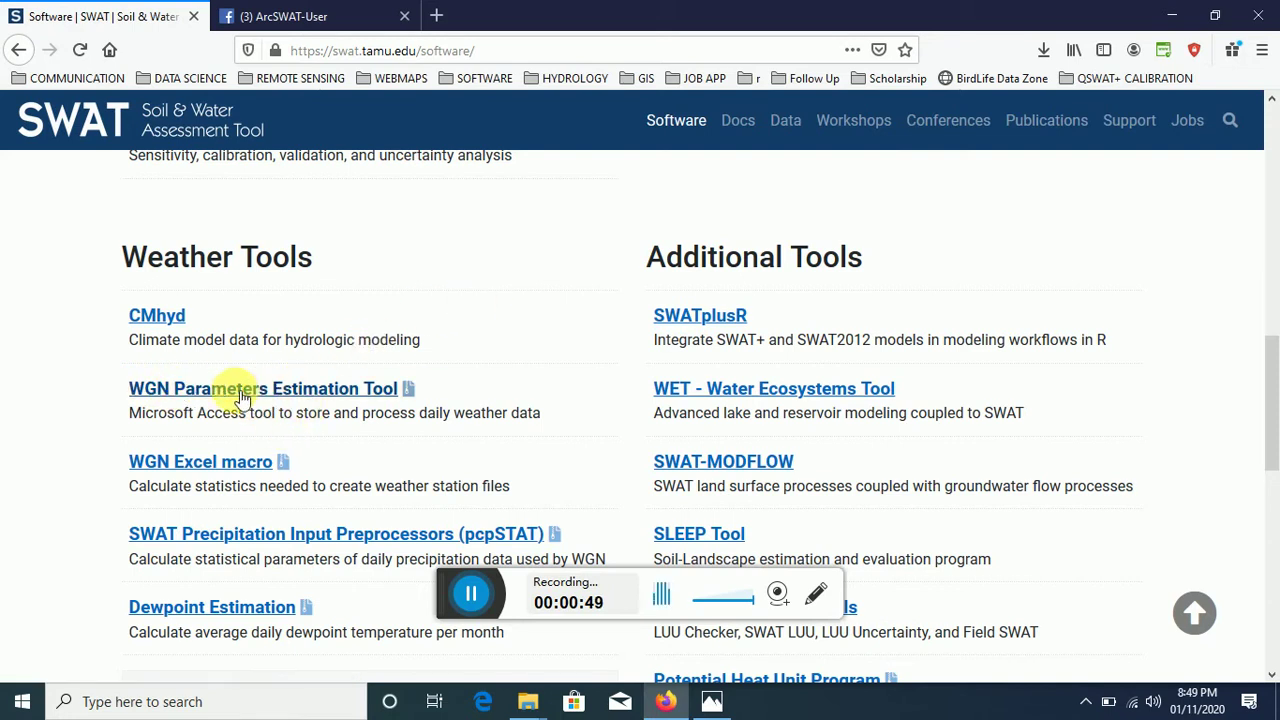
click(1044, 50)
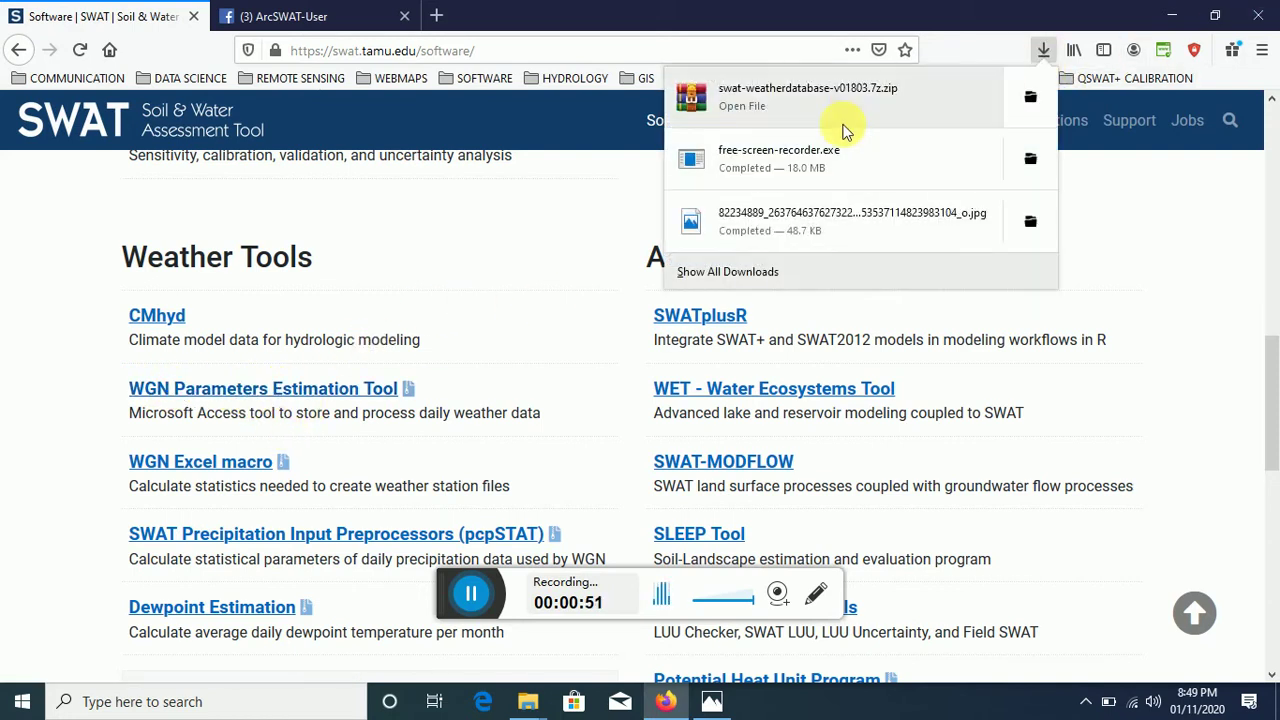
click(1215, 206)
click(1172, 16)
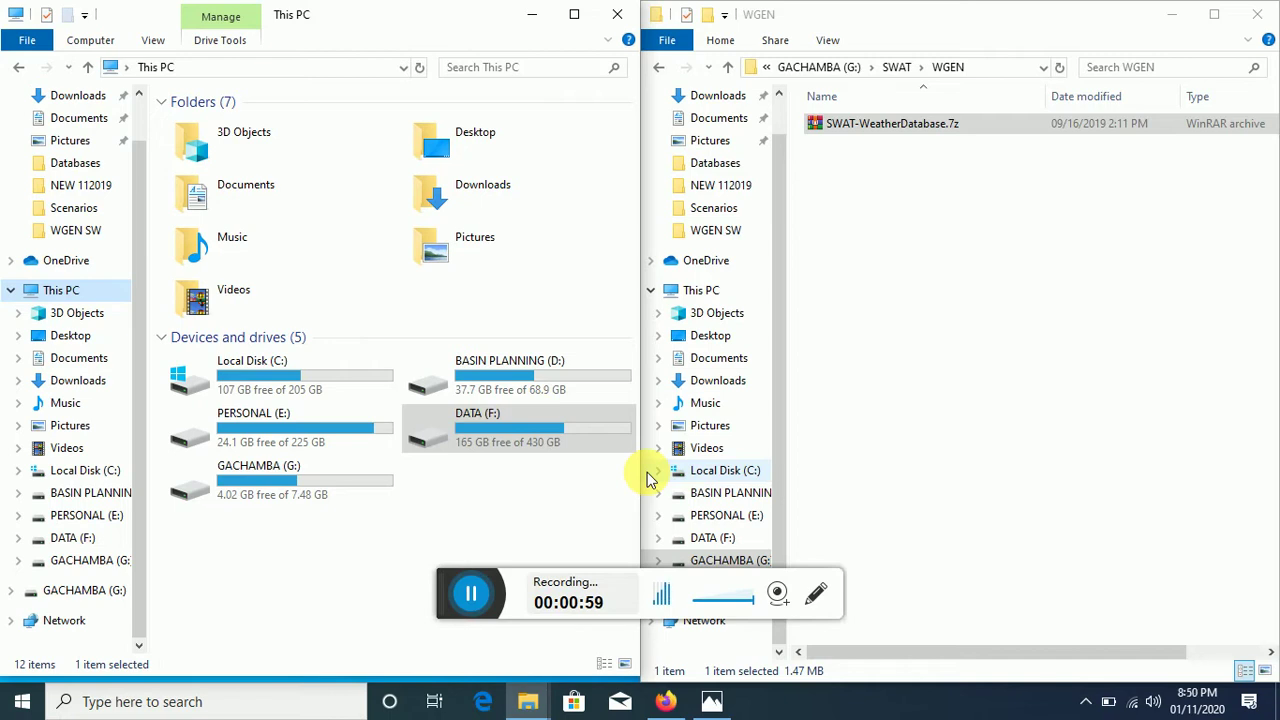
Step: Extract SWAT-WeatherDatabase.7z here in G:\SWAT\WGEN
right_click(889, 131)
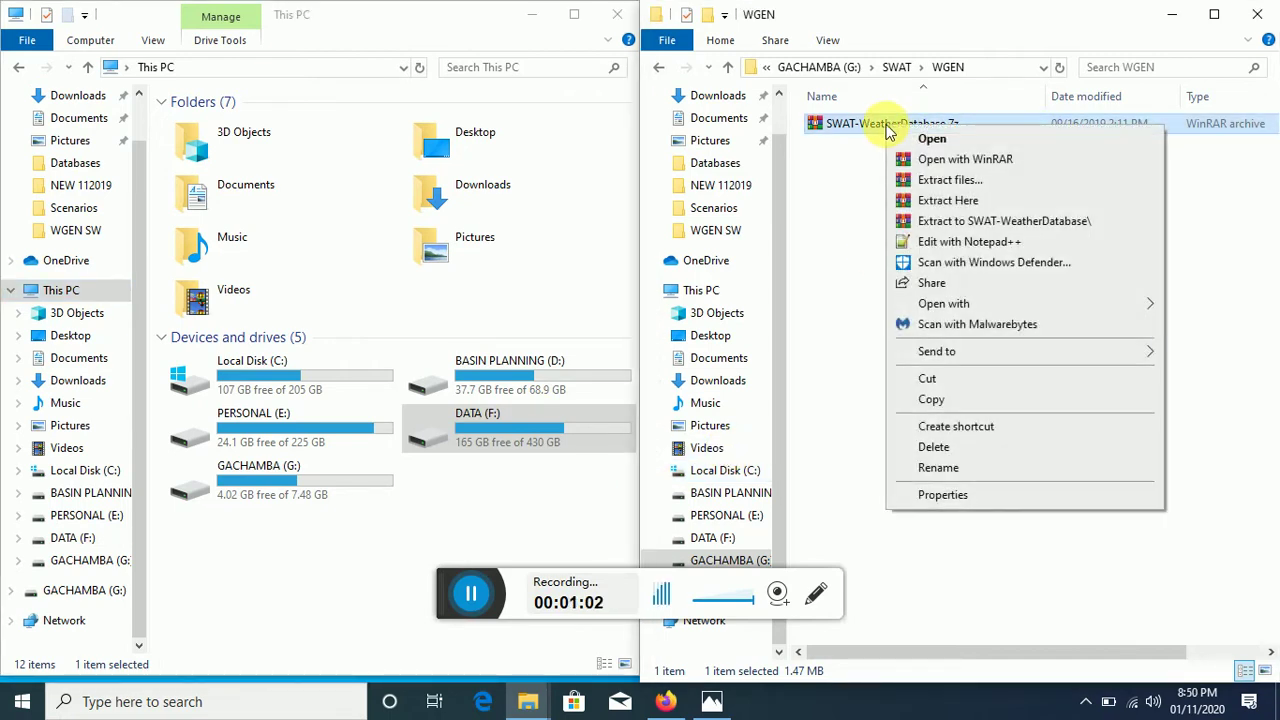
click(948, 201)
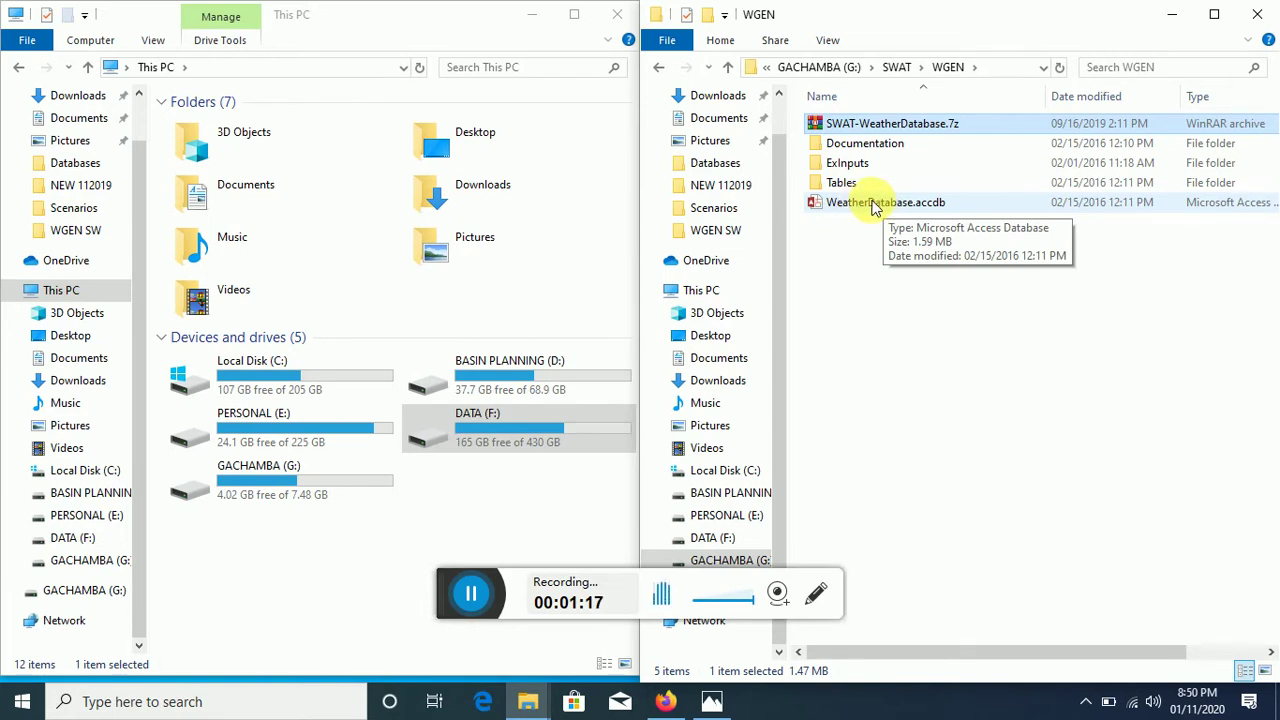
Step: Open WeatherDatabase.accdb, enable its content, and return to the Home form with table links updated
double_click(875, 205)
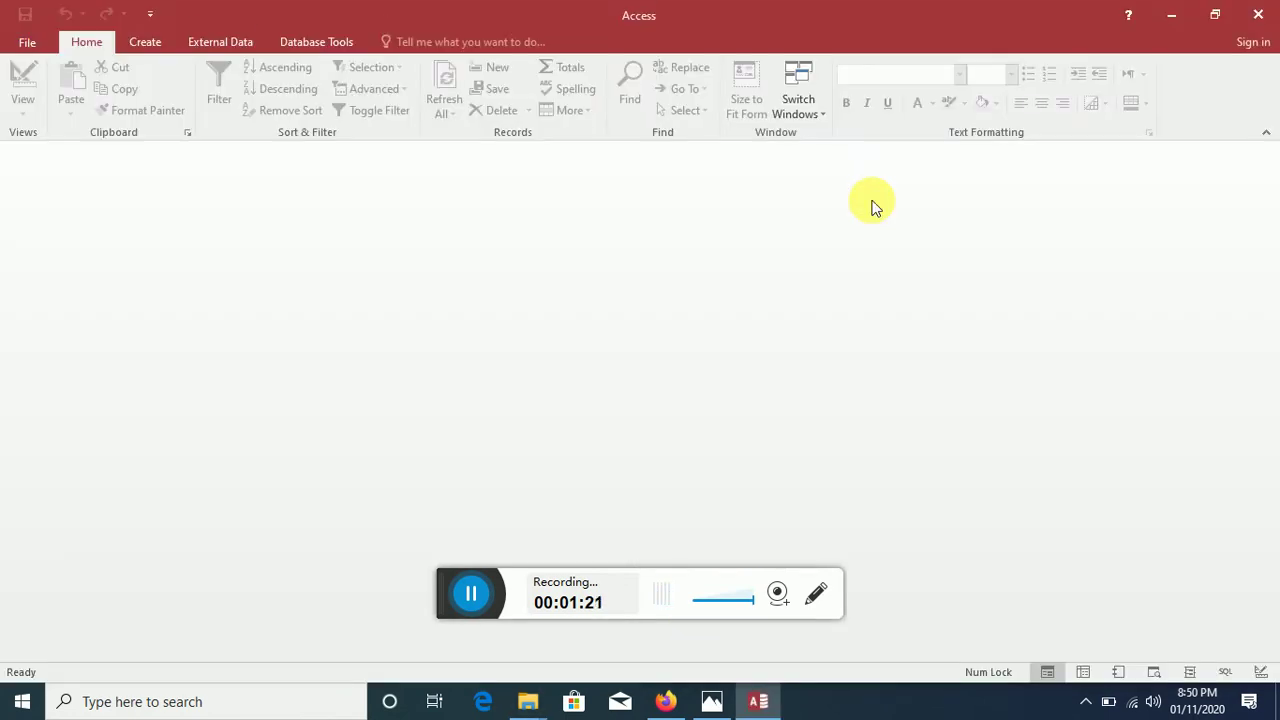
drag(668, 114, 801, 203)
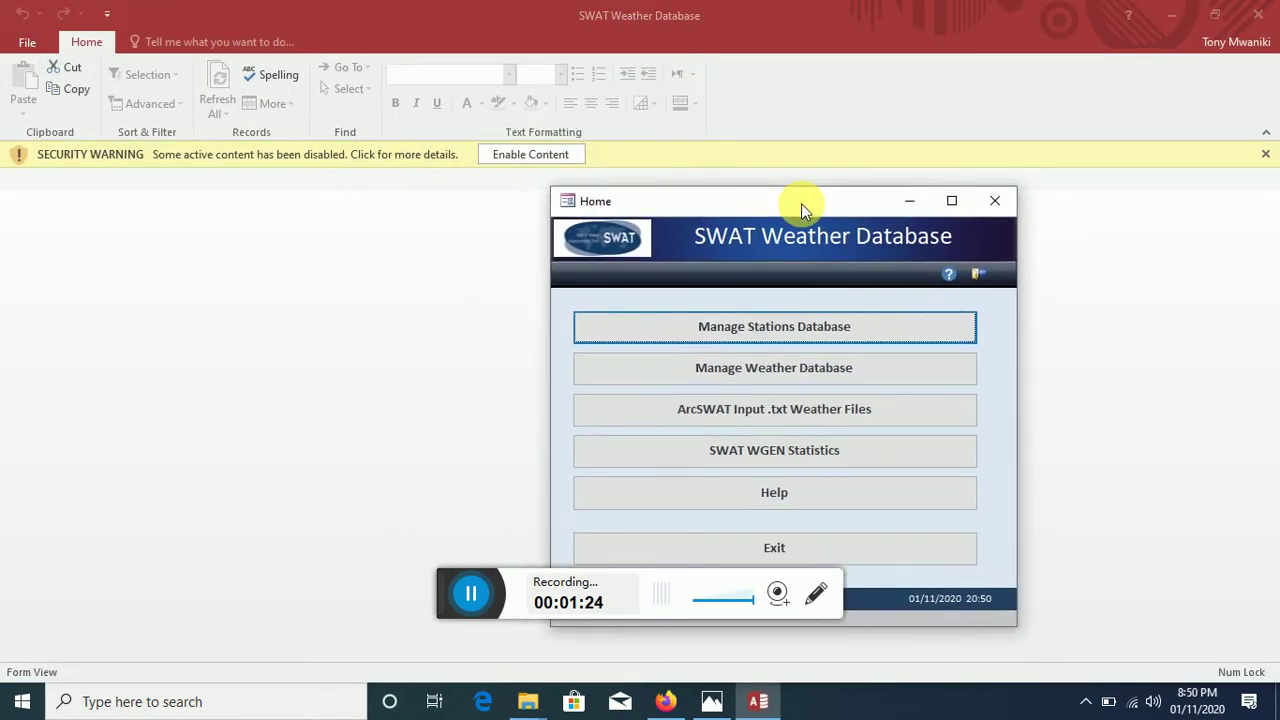
click(507, 158)
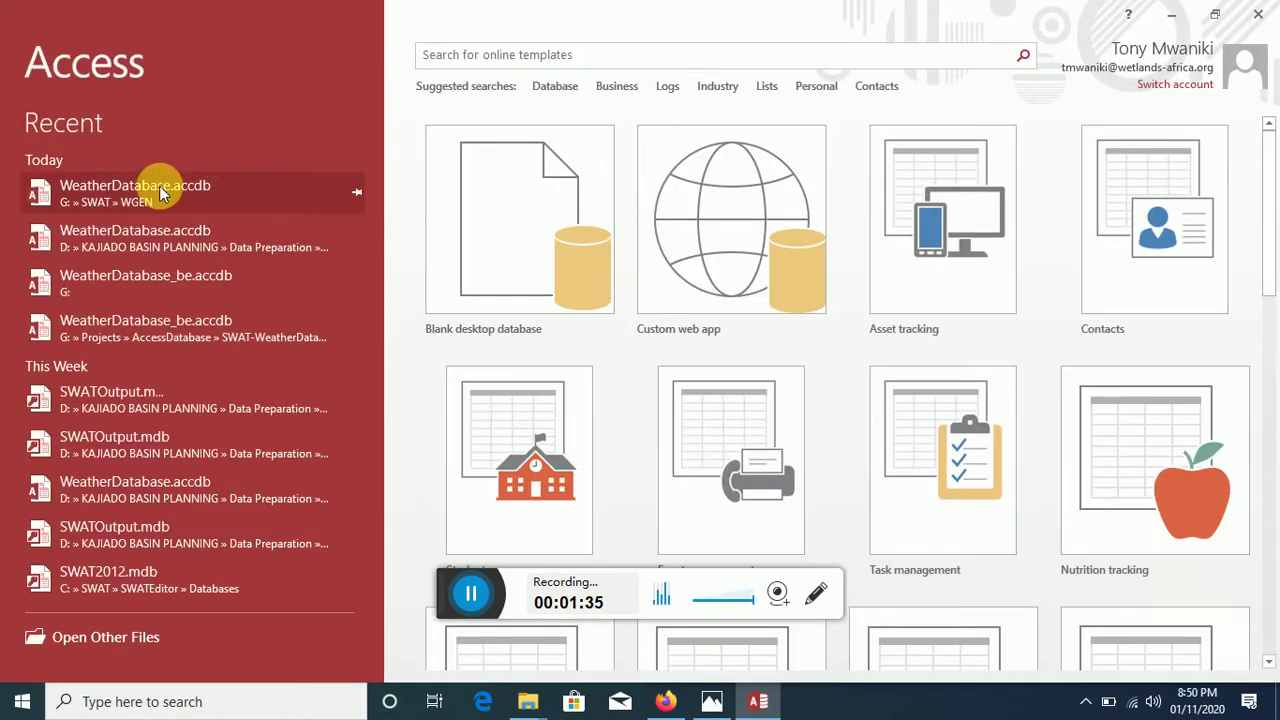
click(158, 192)
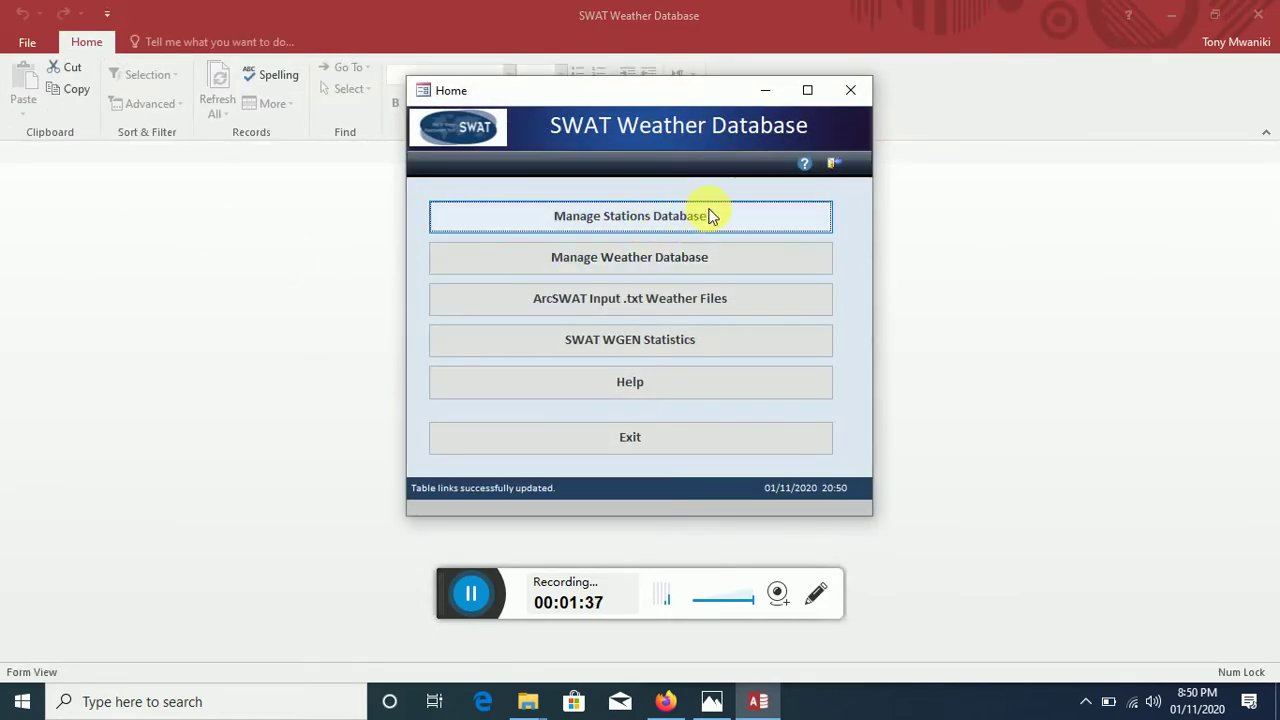
Step: Try Manage Stations Database, get the WeatherDatabase_be.accdb invalid-path error, then switch to the folder windows
click(634, 223)
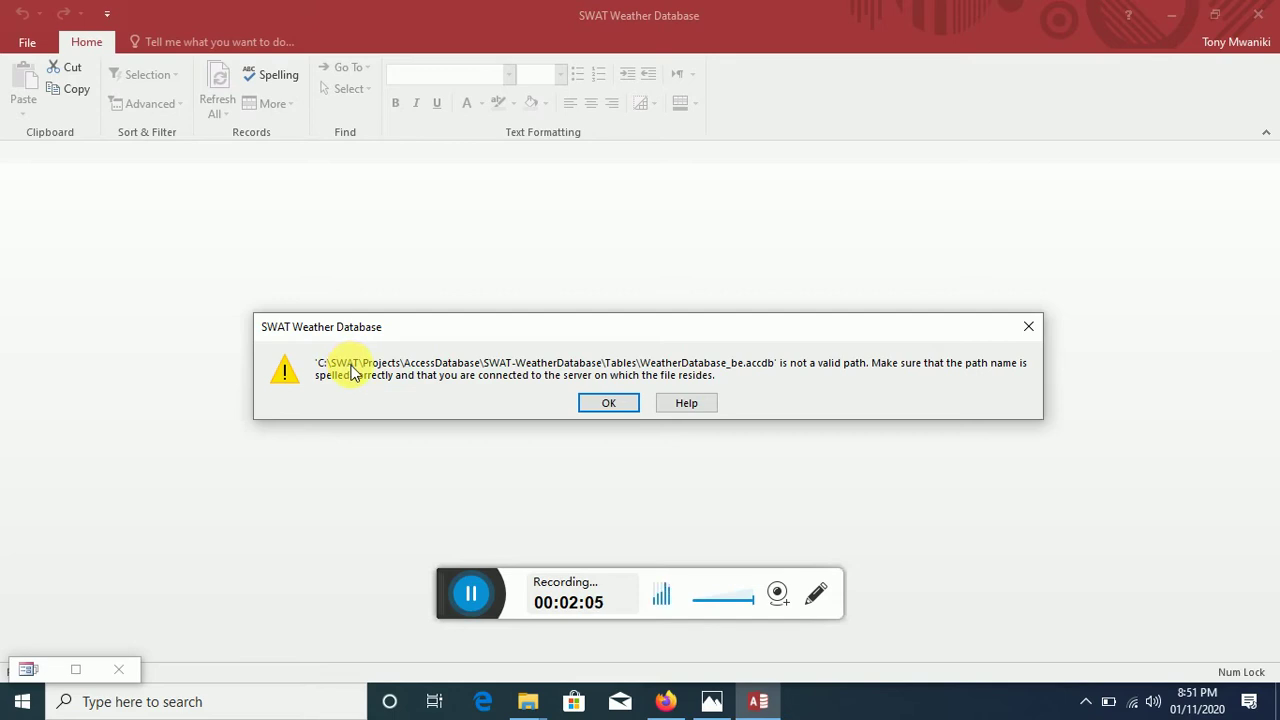
click(527, 701)
Step: From This PC, open Local Disk (C:) and then the SWAT folder
click(491, 633)
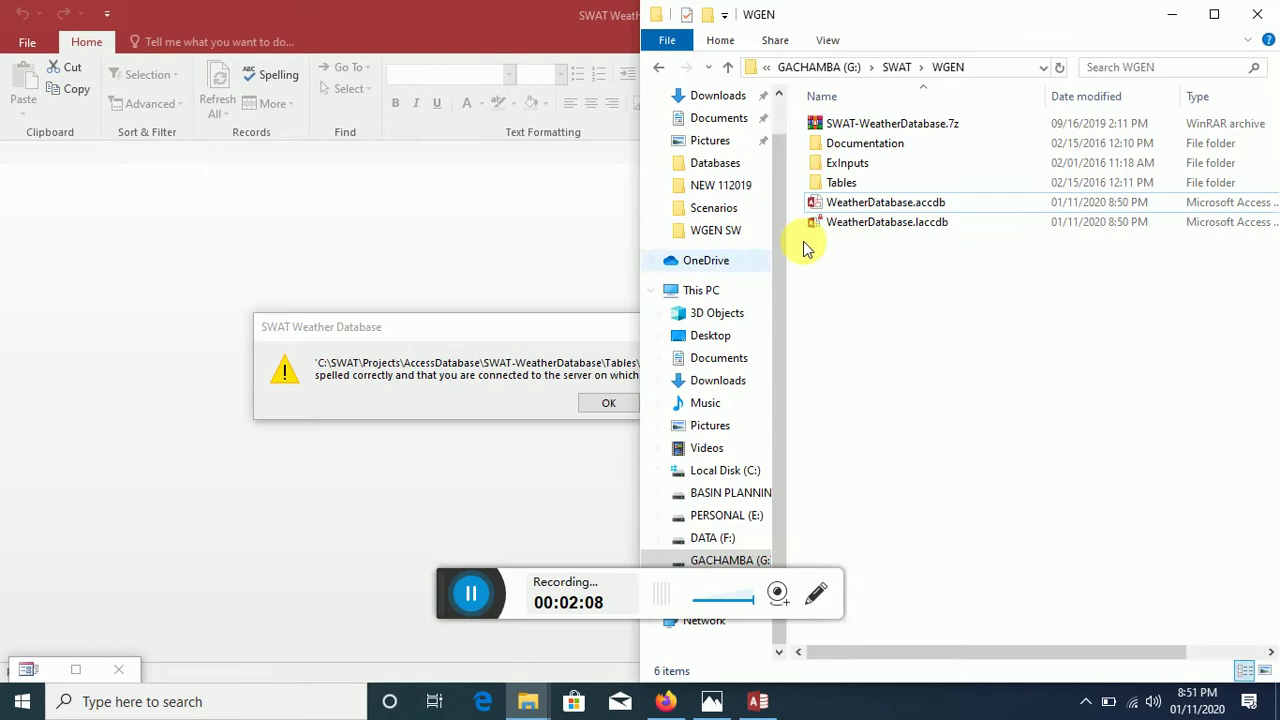
mouse_move(530, 705)
click(560, 612)
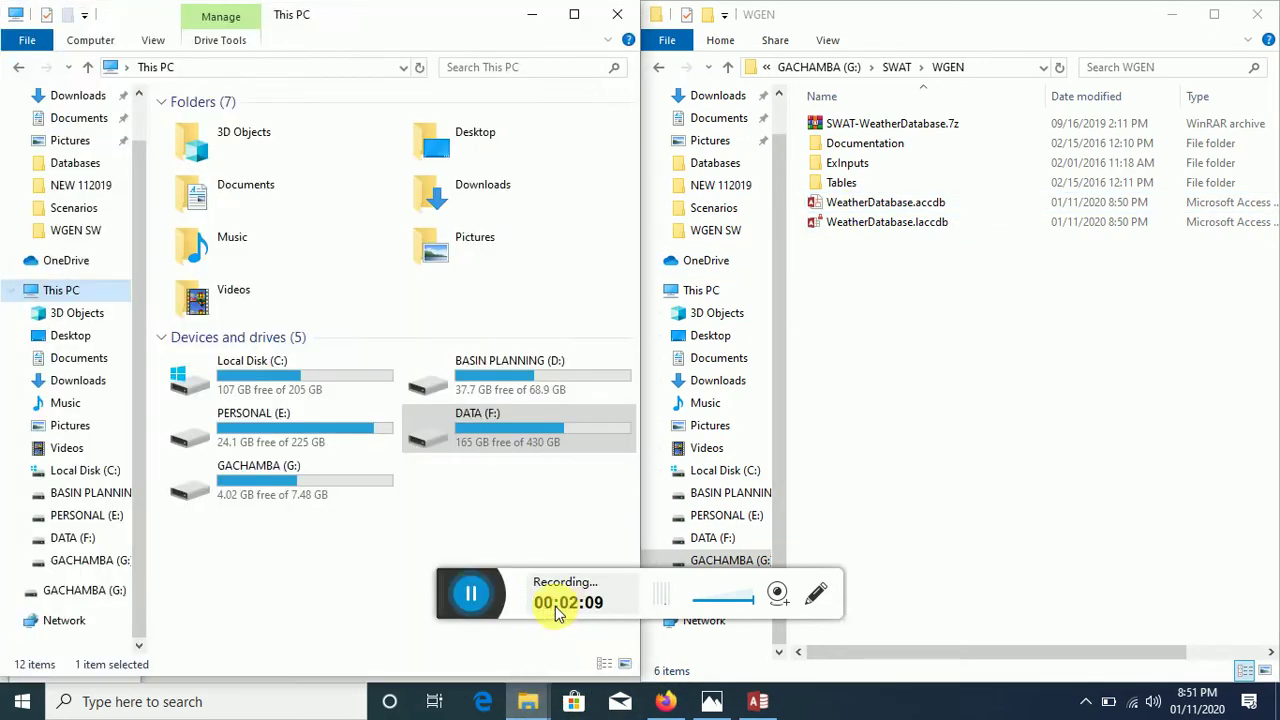
double_click(323, 375)
double_click(203, 321)
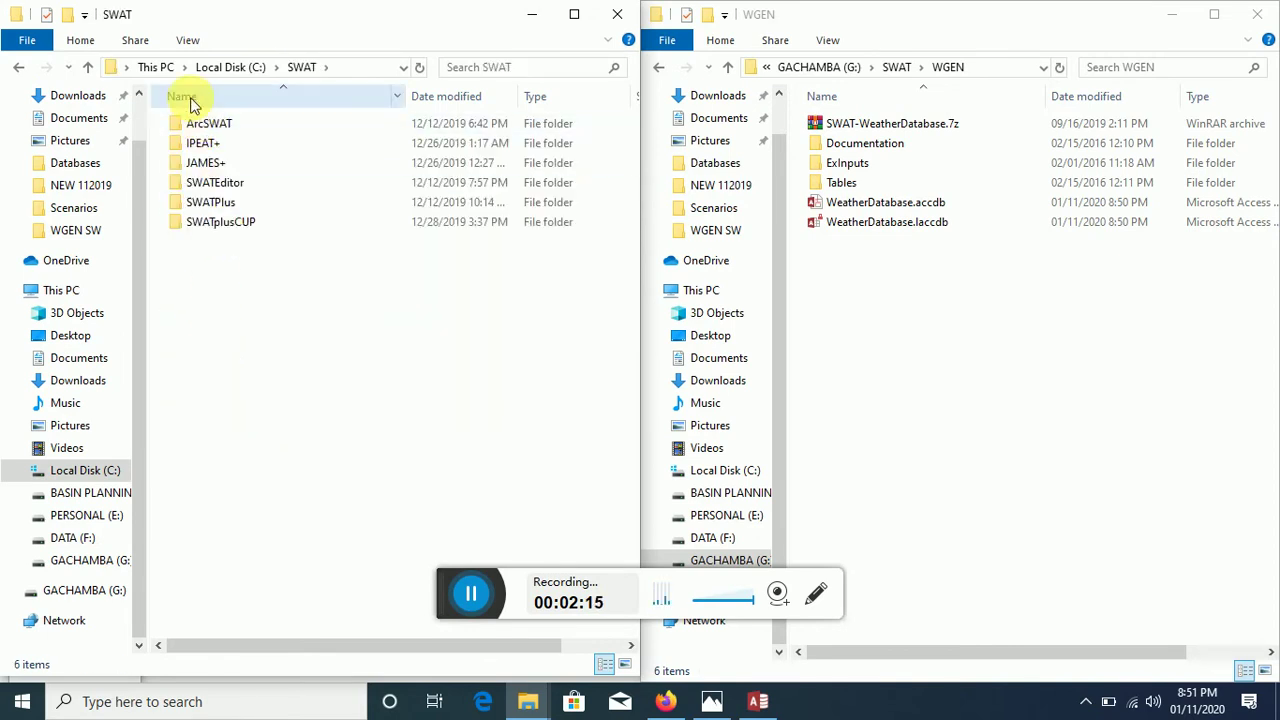
drag(313, 16, 345, 452)
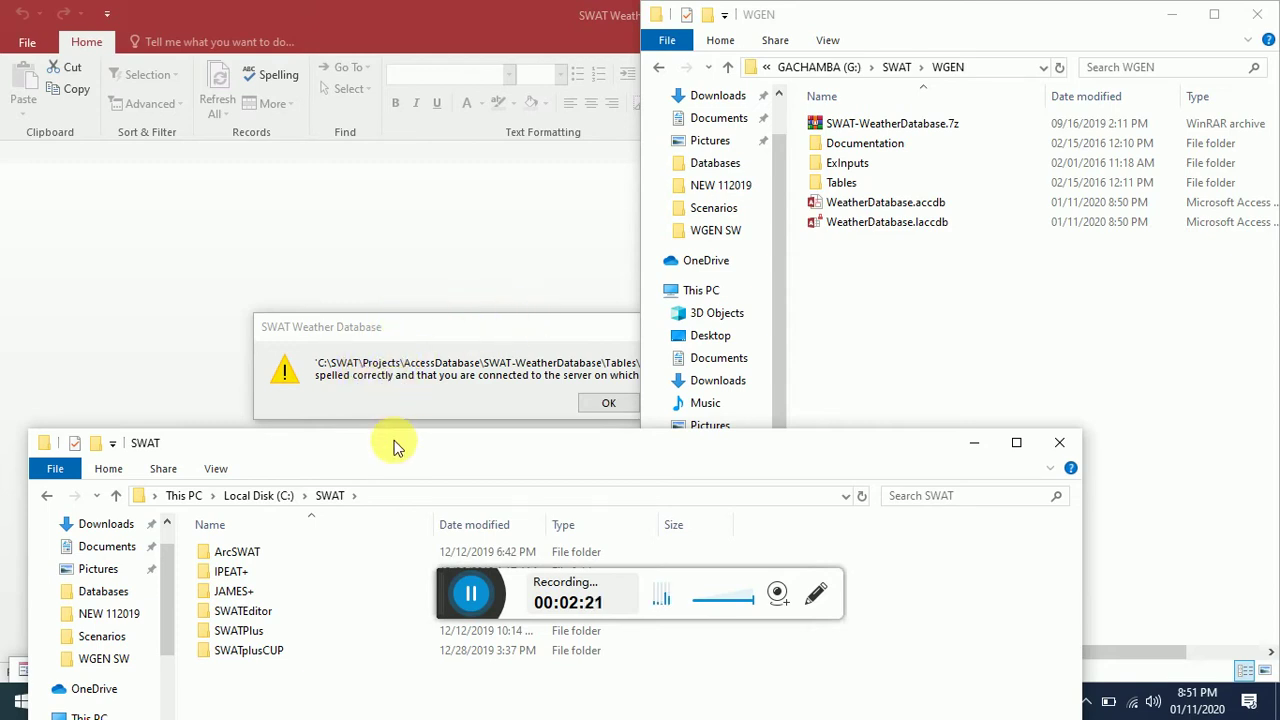
drag(393, 449, 415, 97)
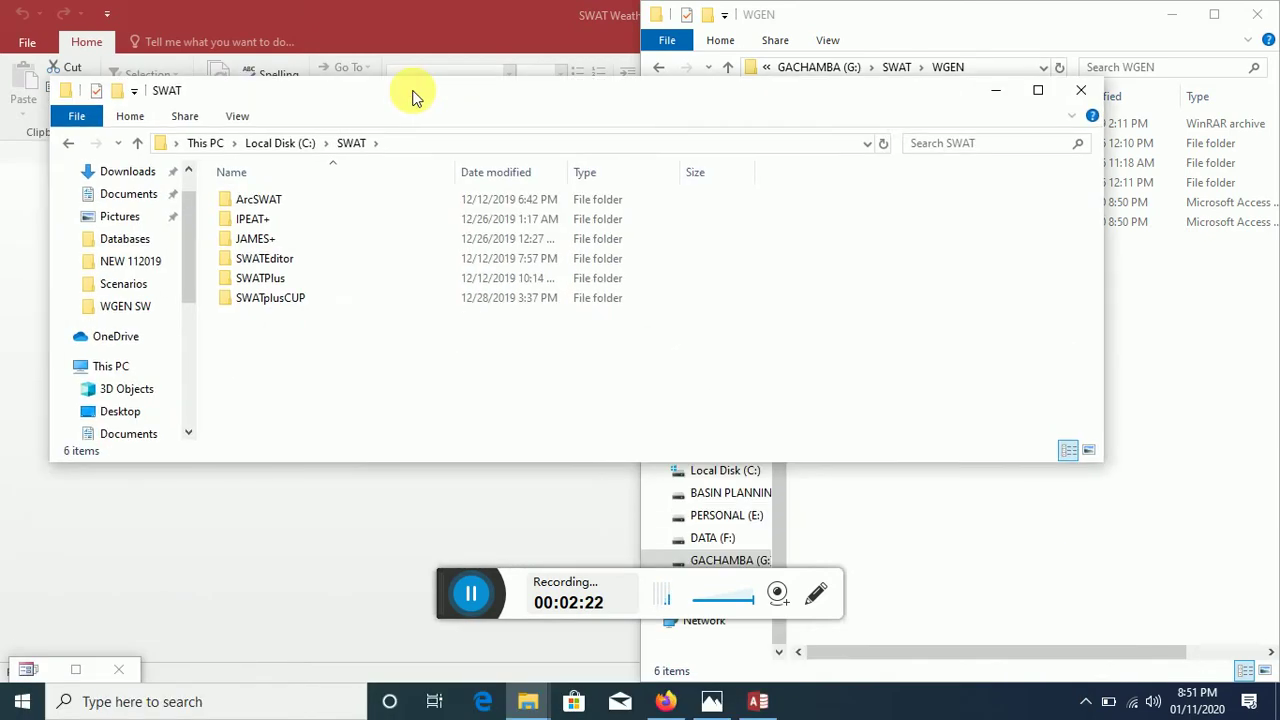
Step: Create a new folder named Projects inside C:\SWAT
right_click(261, 347)
mouse_move(421, 573)
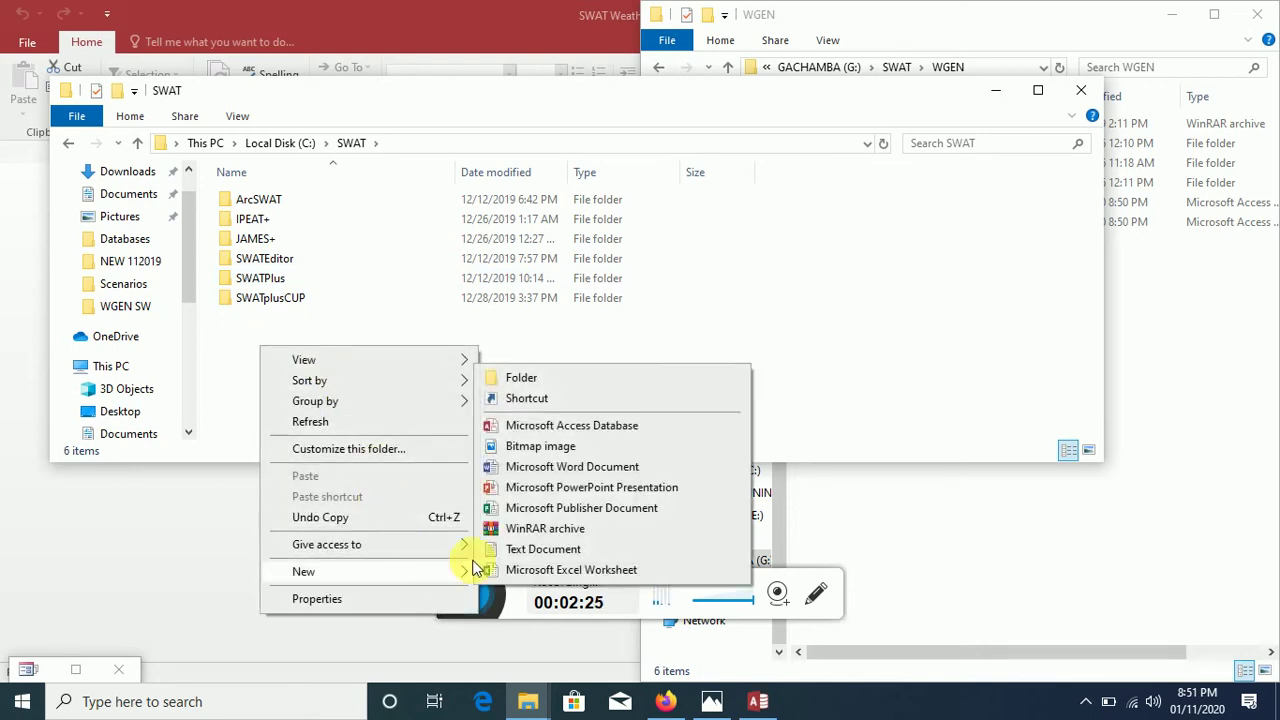
click(522, 378)
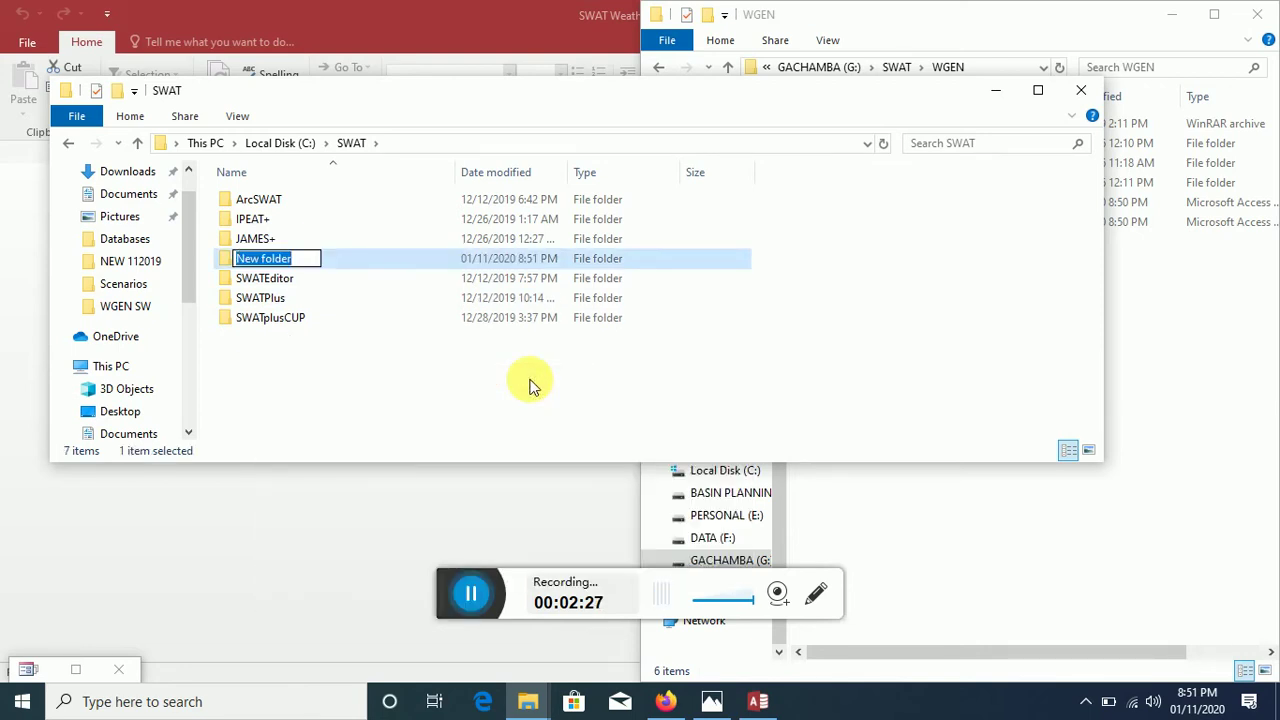
text(Project)
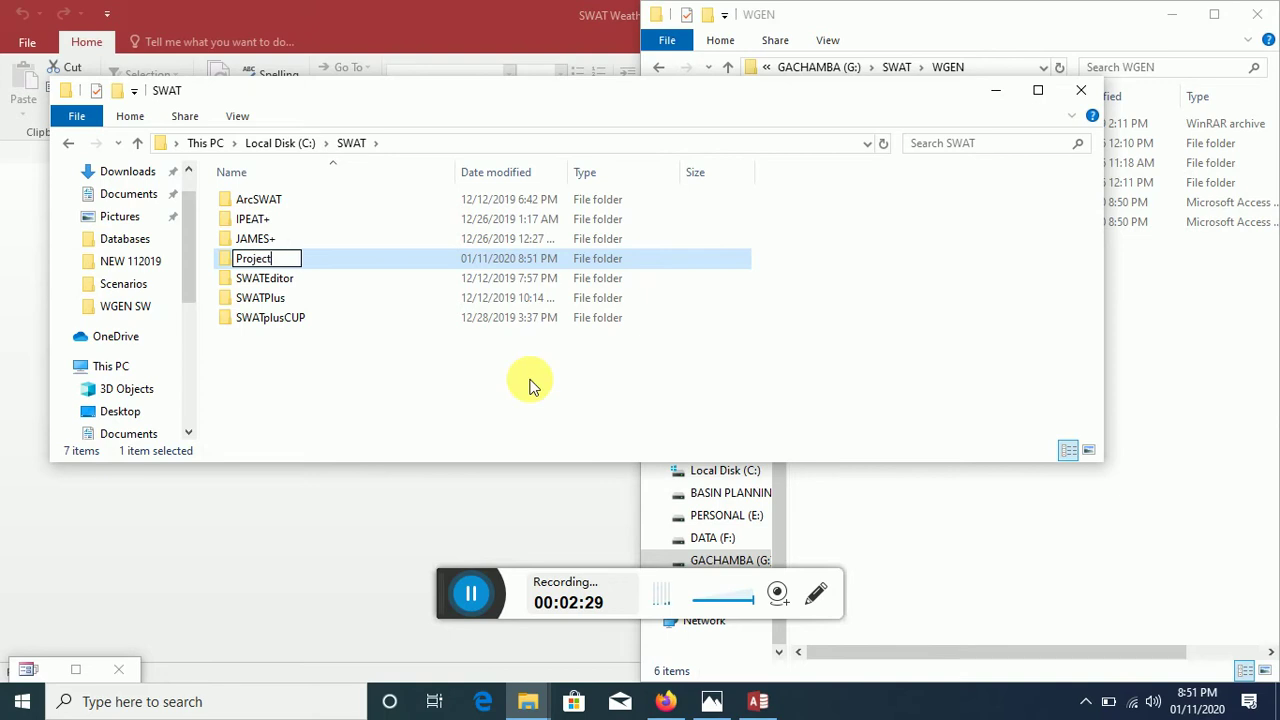
text(s)
key(Return)
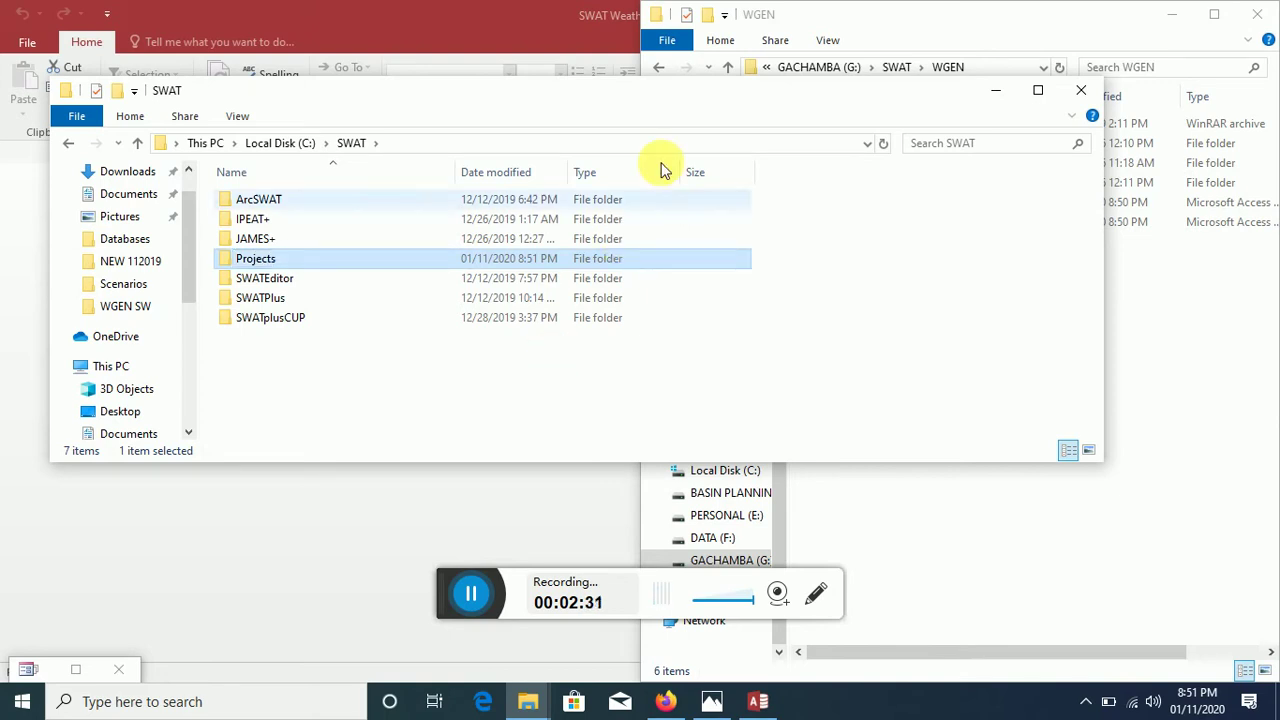
Step: Rearrange the windows so Access's invalid-path error message is visible
drag(669, 93, 633, 351)
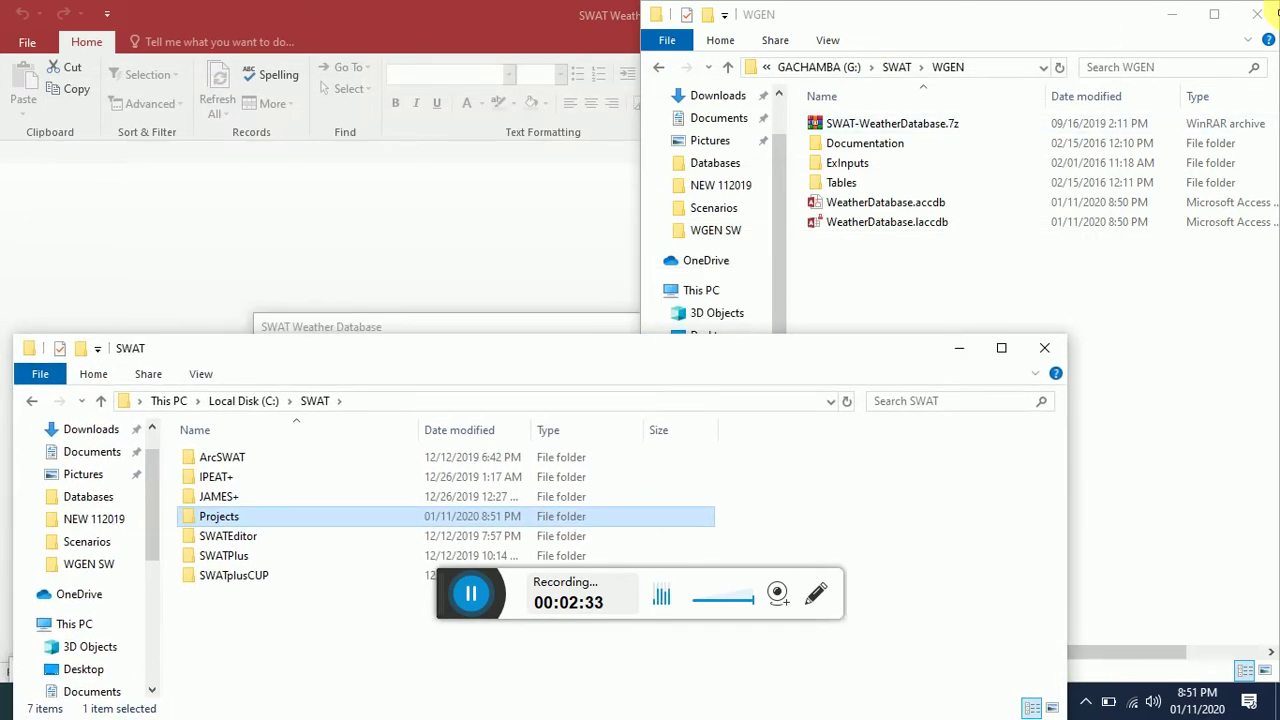
click(1172, 14)
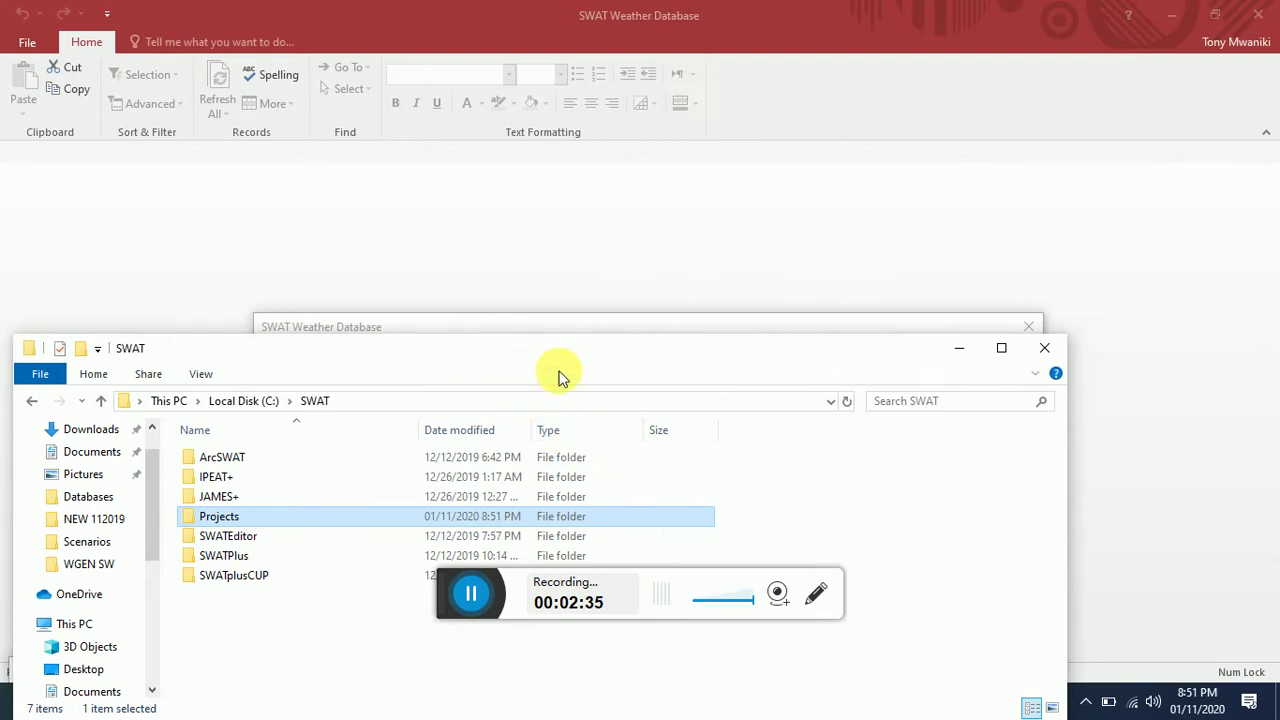
drag(556, 352, 699, 403)
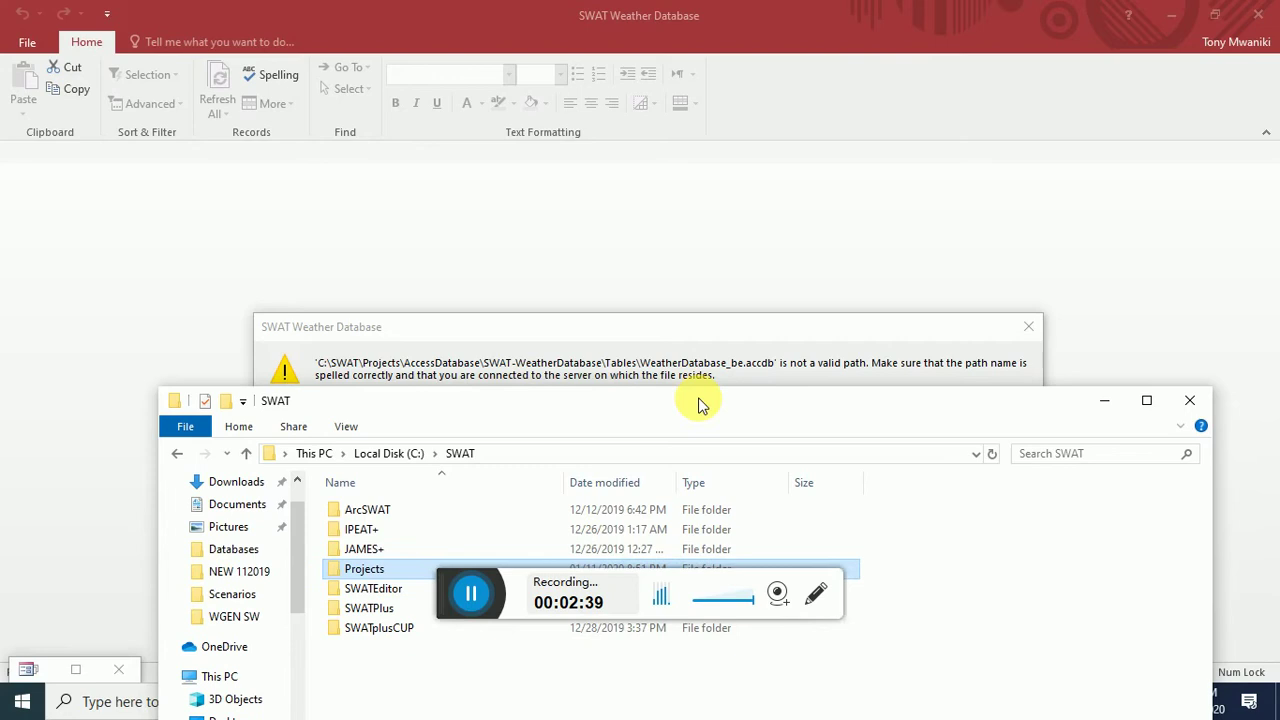
drag(666, 334, 673, 207)
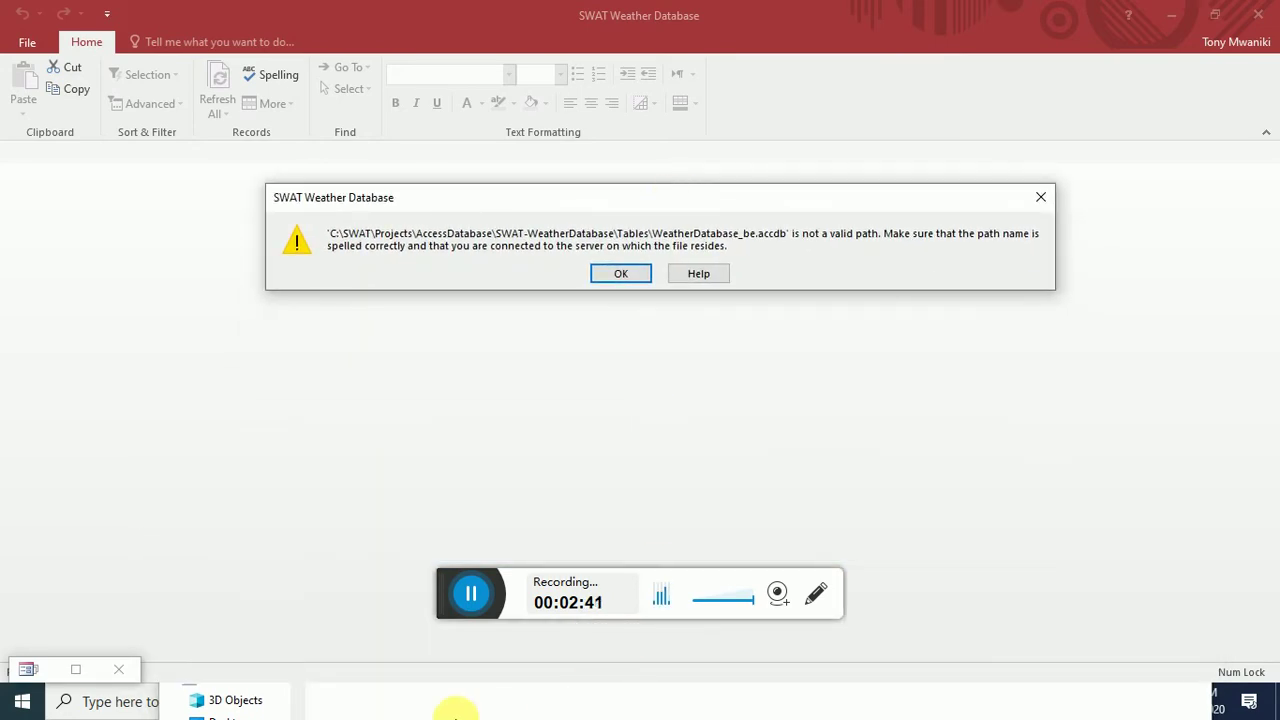
Step: Create an AccessDatabase folder inside C:\SWAT\Projects
click(452, 706)
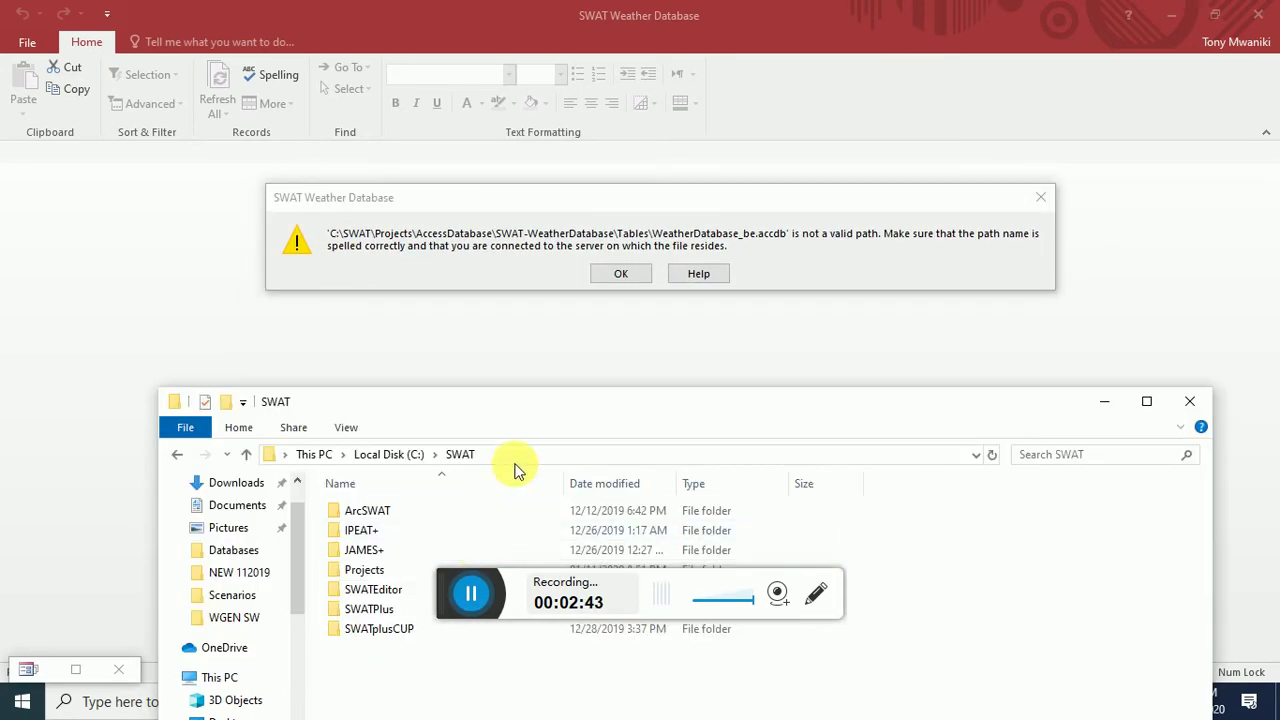
drag(540, 400, 584, 298)
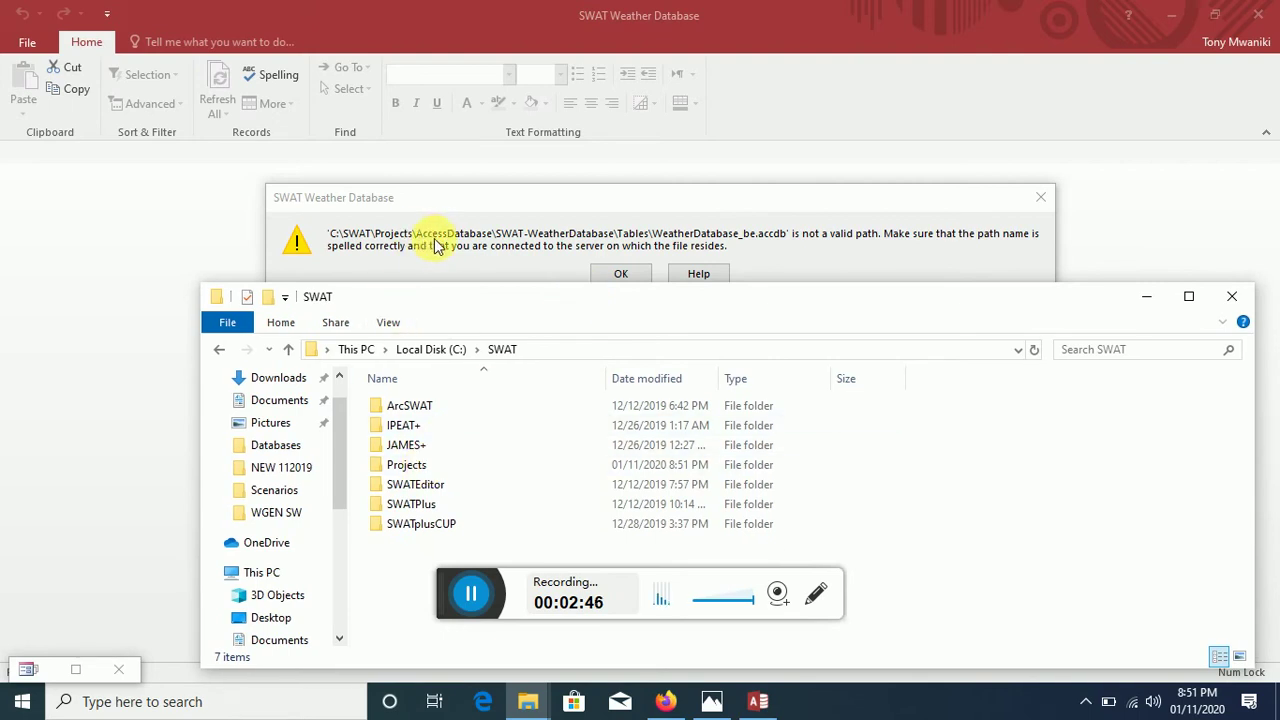
double_click(410, 466)
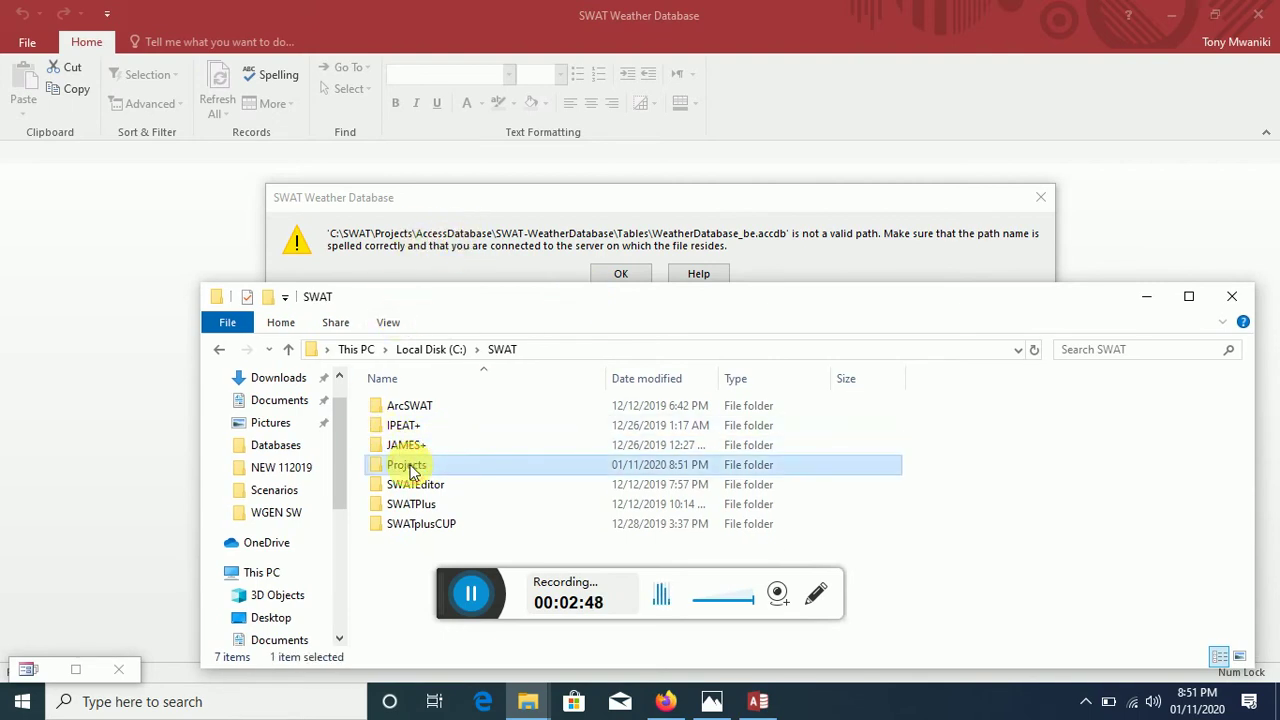
right_click(427, 455)
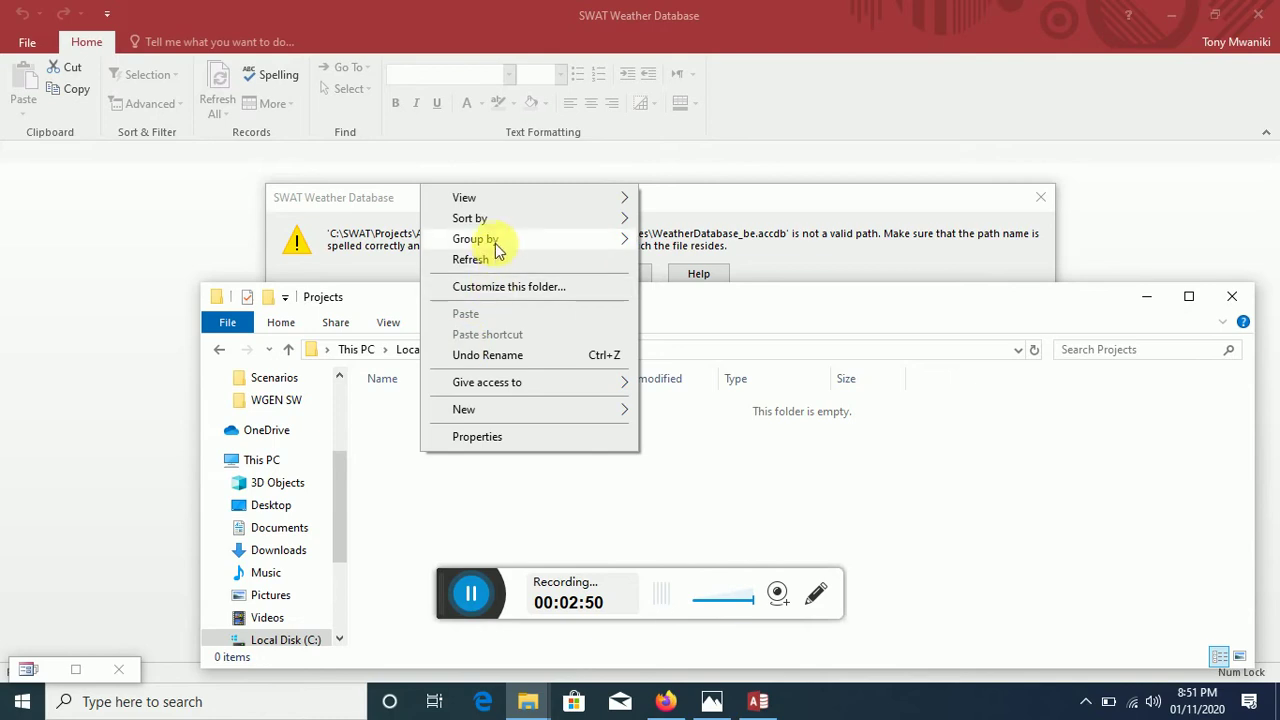
mouse_move(608, 415)
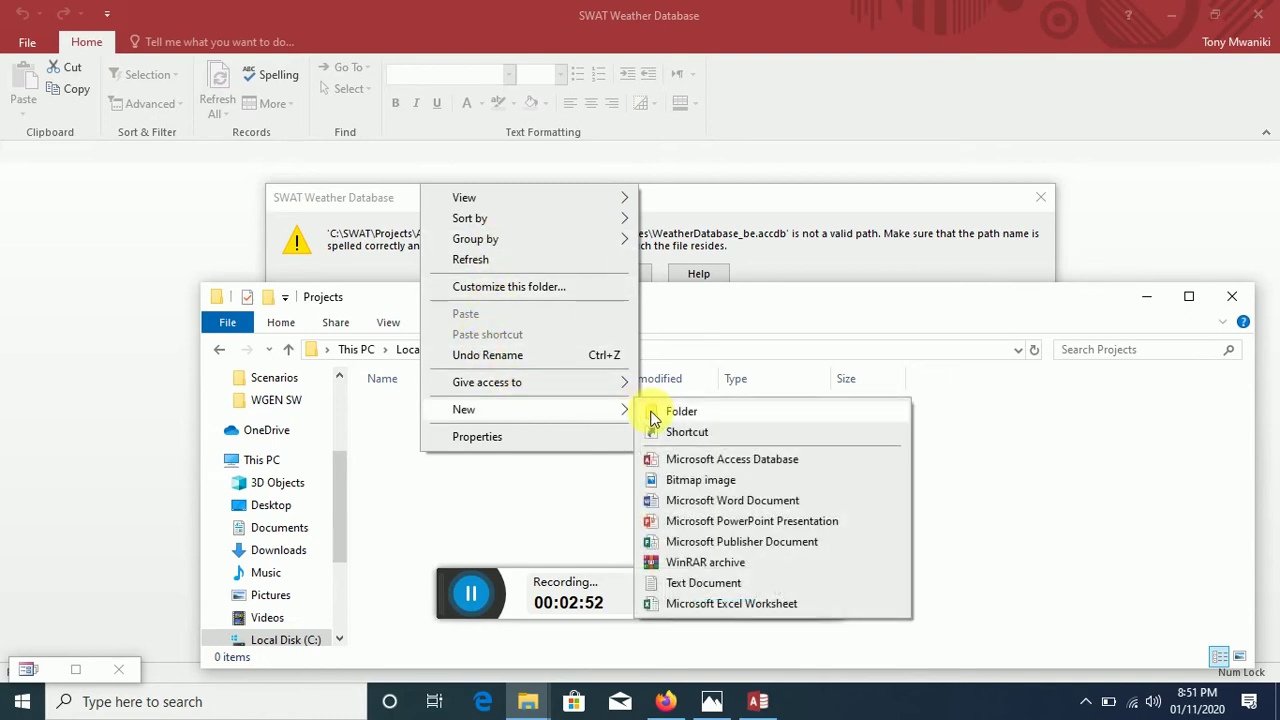
click(660, 412)
text(A)
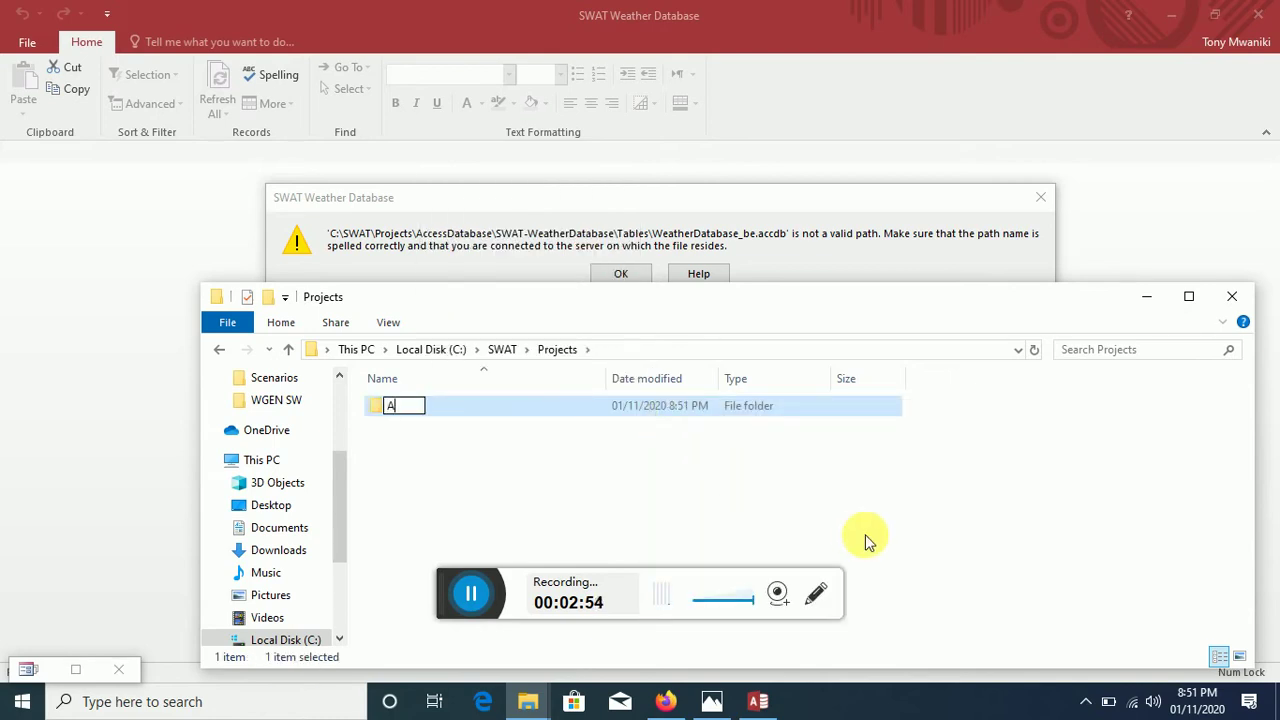
text(ccessDat)
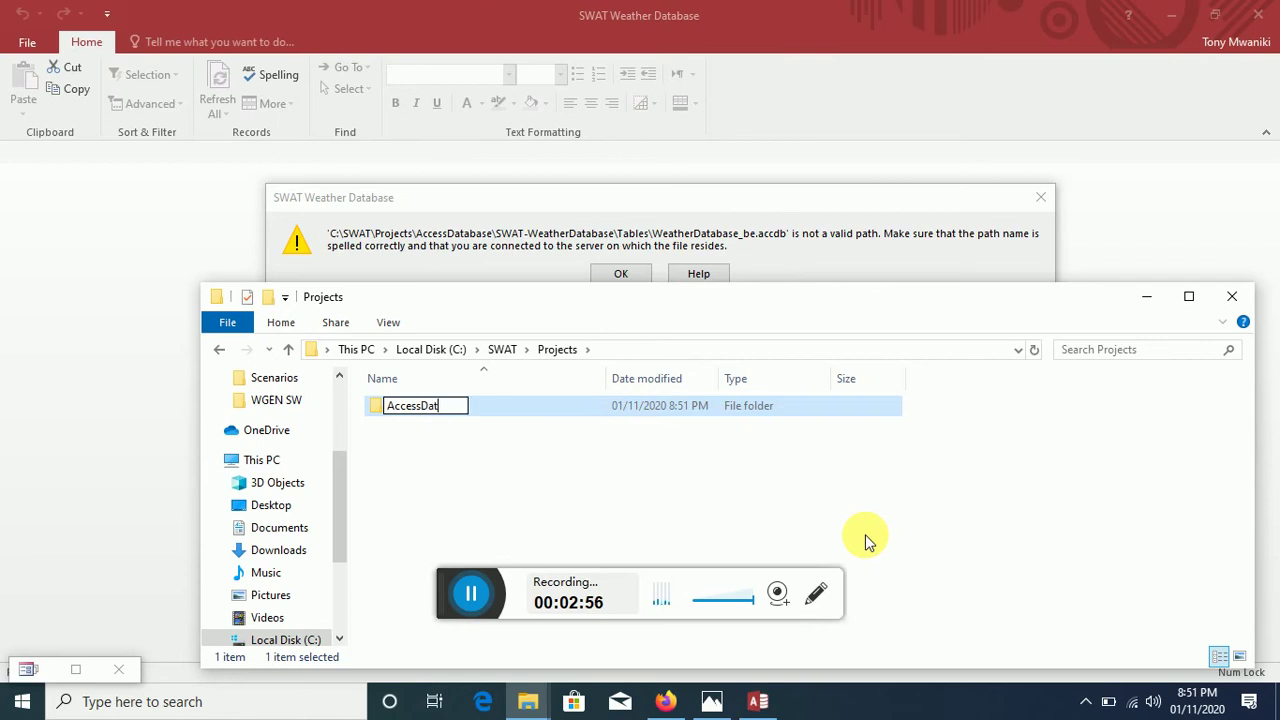
text(avbase)
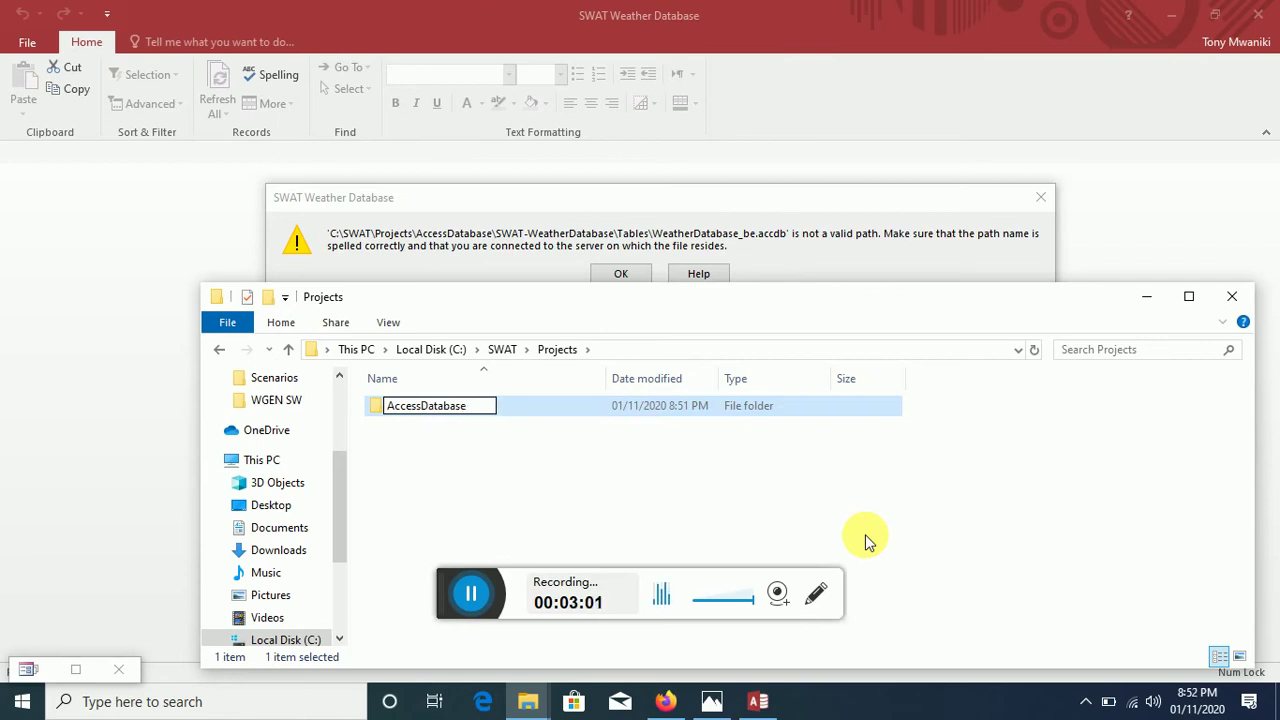
key(Return)
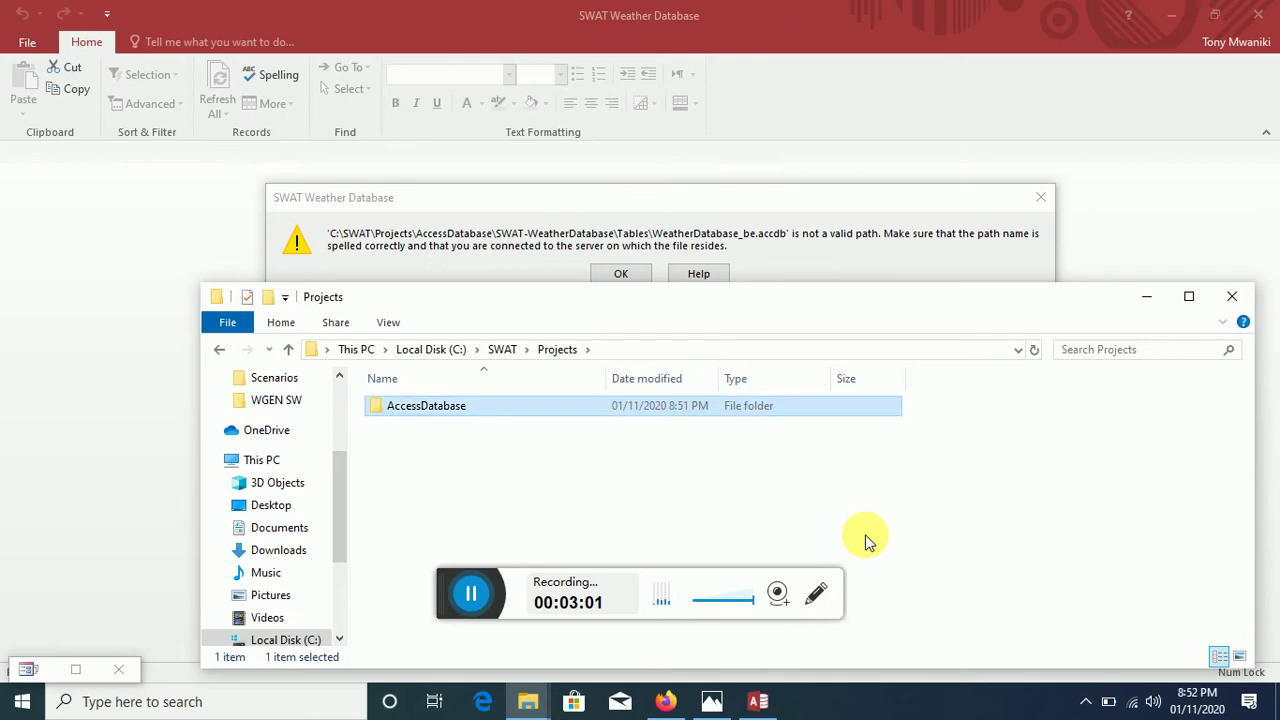
Step: Inside AccessDatabase, create a SWAT-WeatherDatabase folder and open it
double_click(423, 408)
right_click(428, 446)
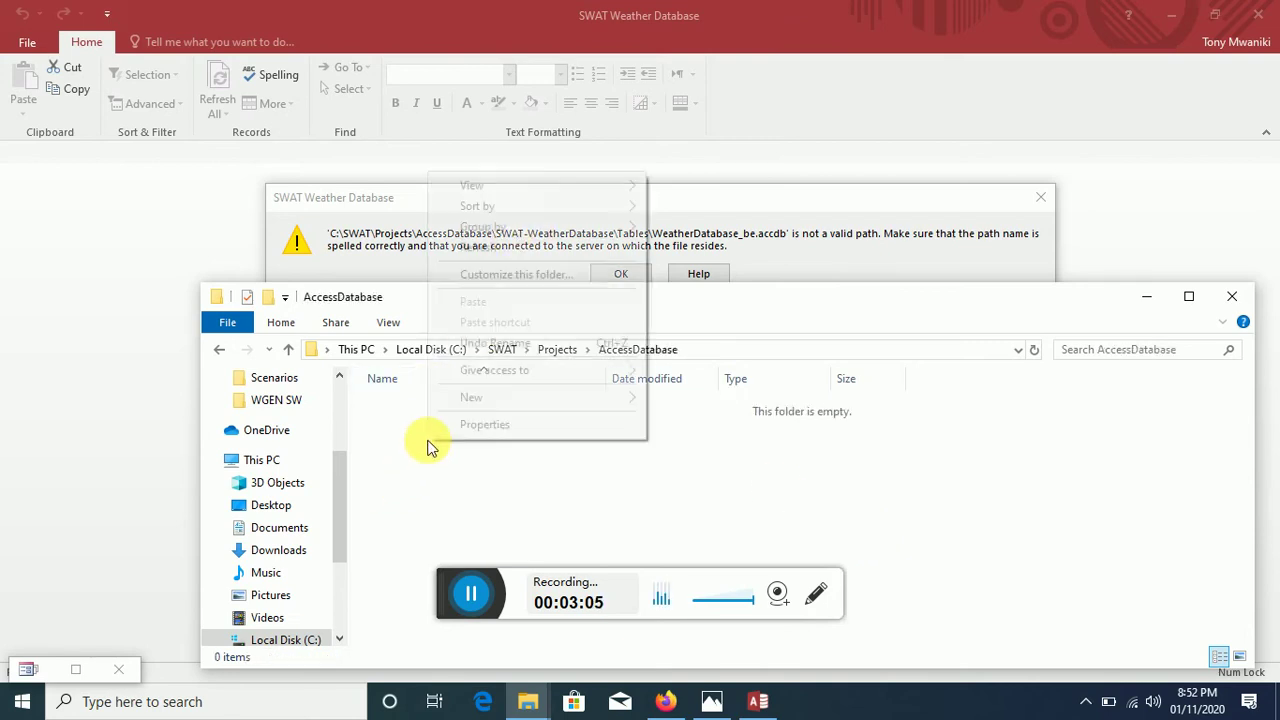
mouse_move(580, 397)
click(686, 321)
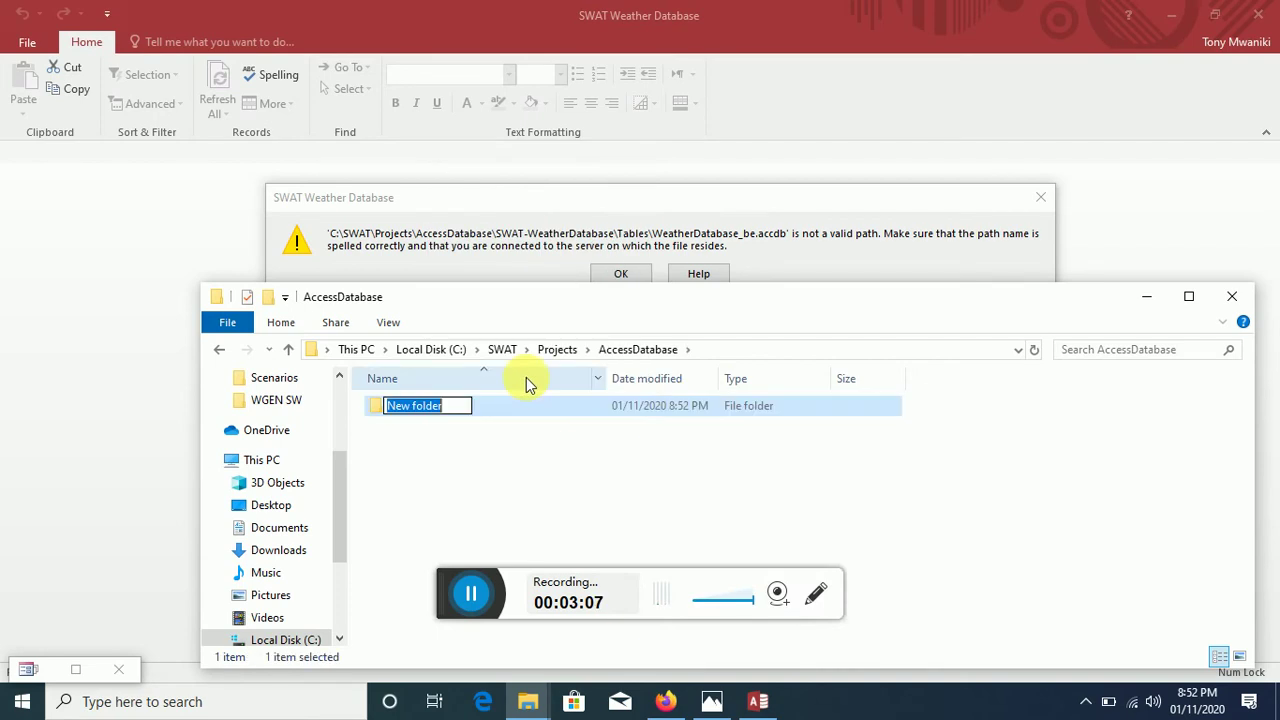
text(SWAT)
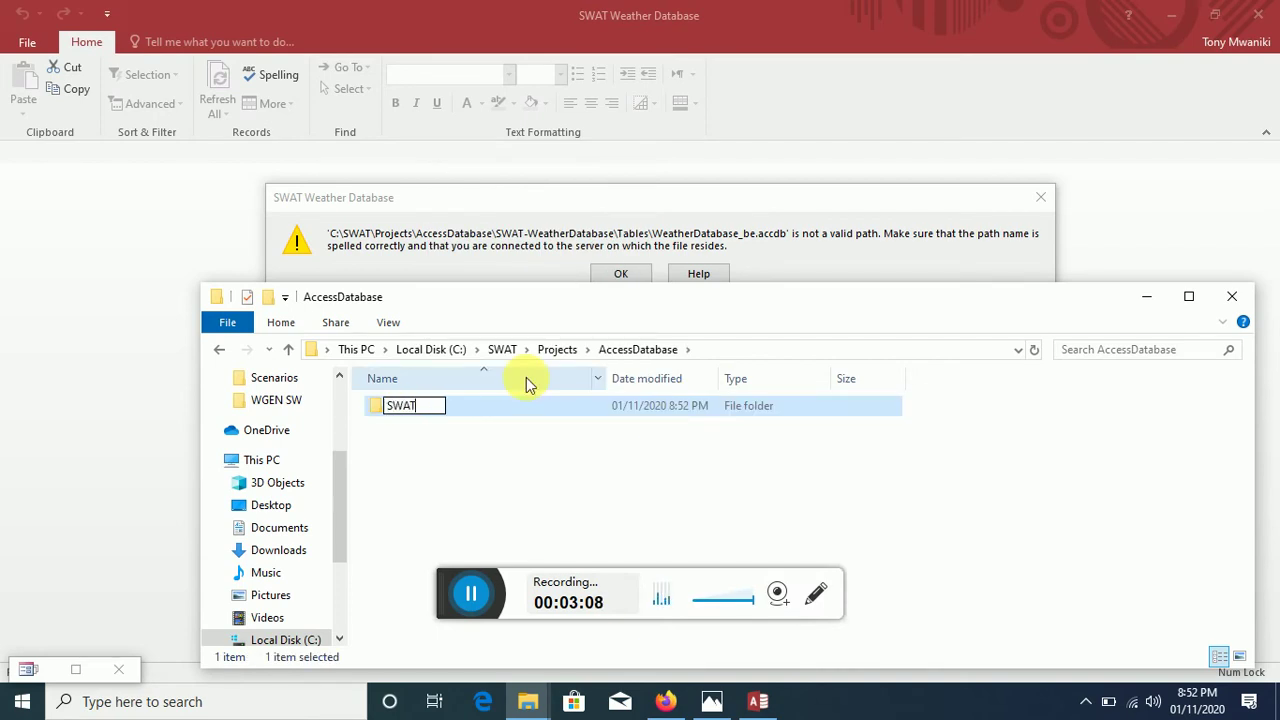
text(-Weather)
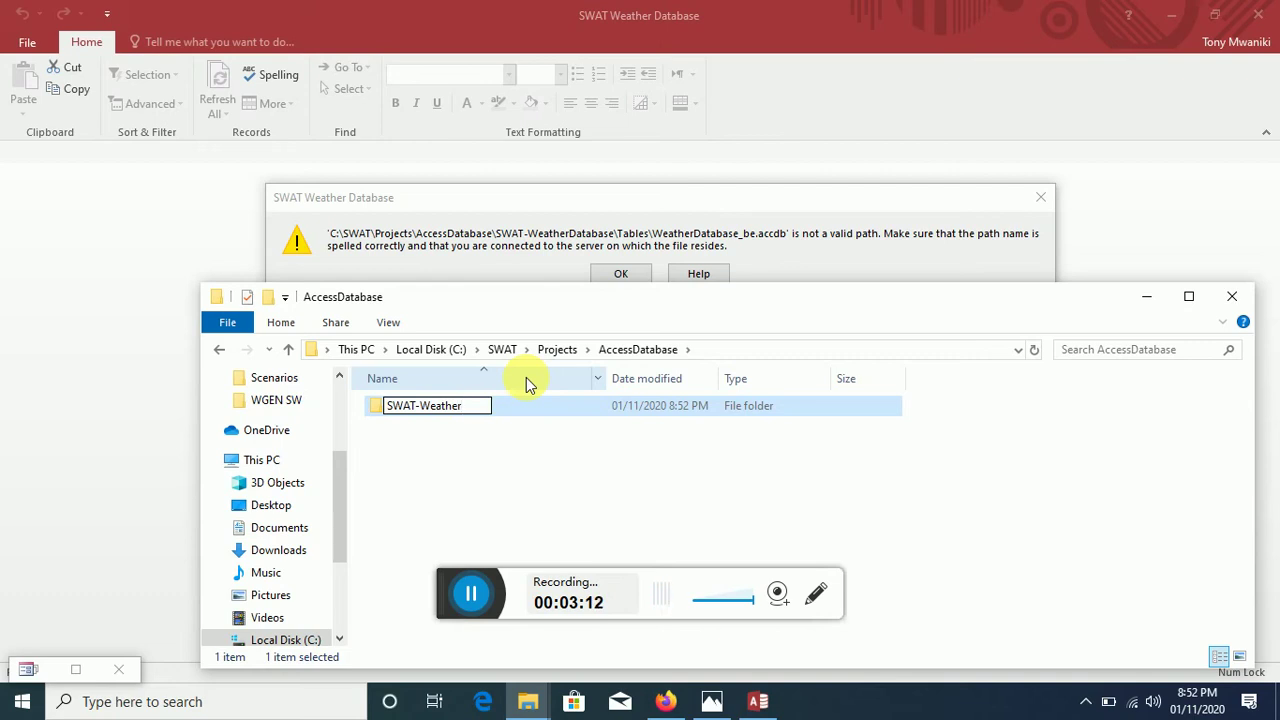
text(Database)
key(Return)
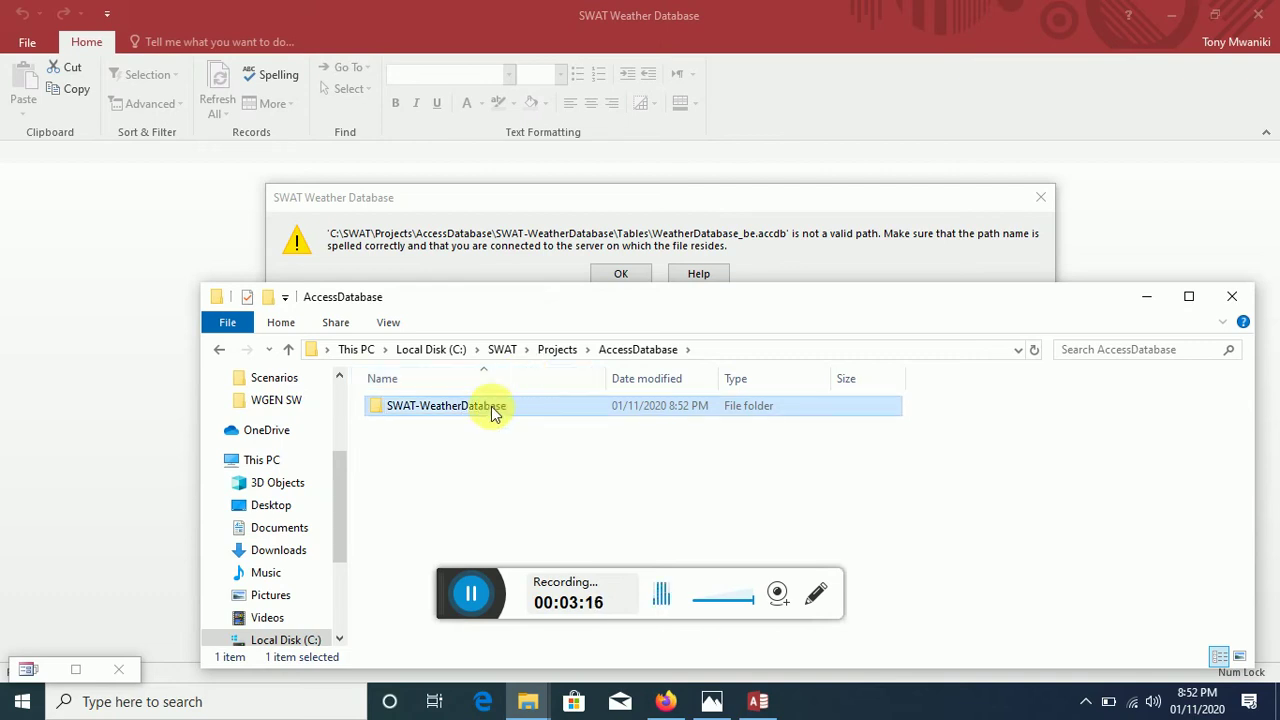
double_click(490, 408)
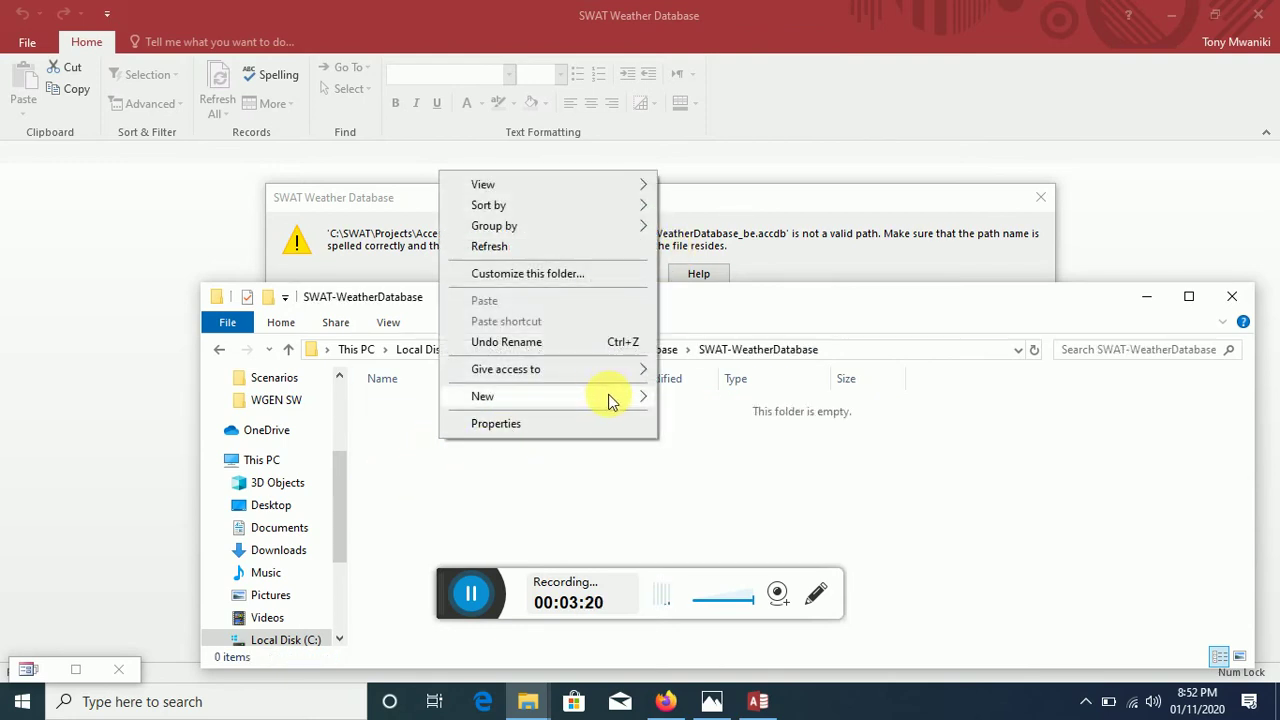
Step: Reposition the empty SWAT-WeatherDatabase window and bring it back to the front
mouse_move(612, 401)
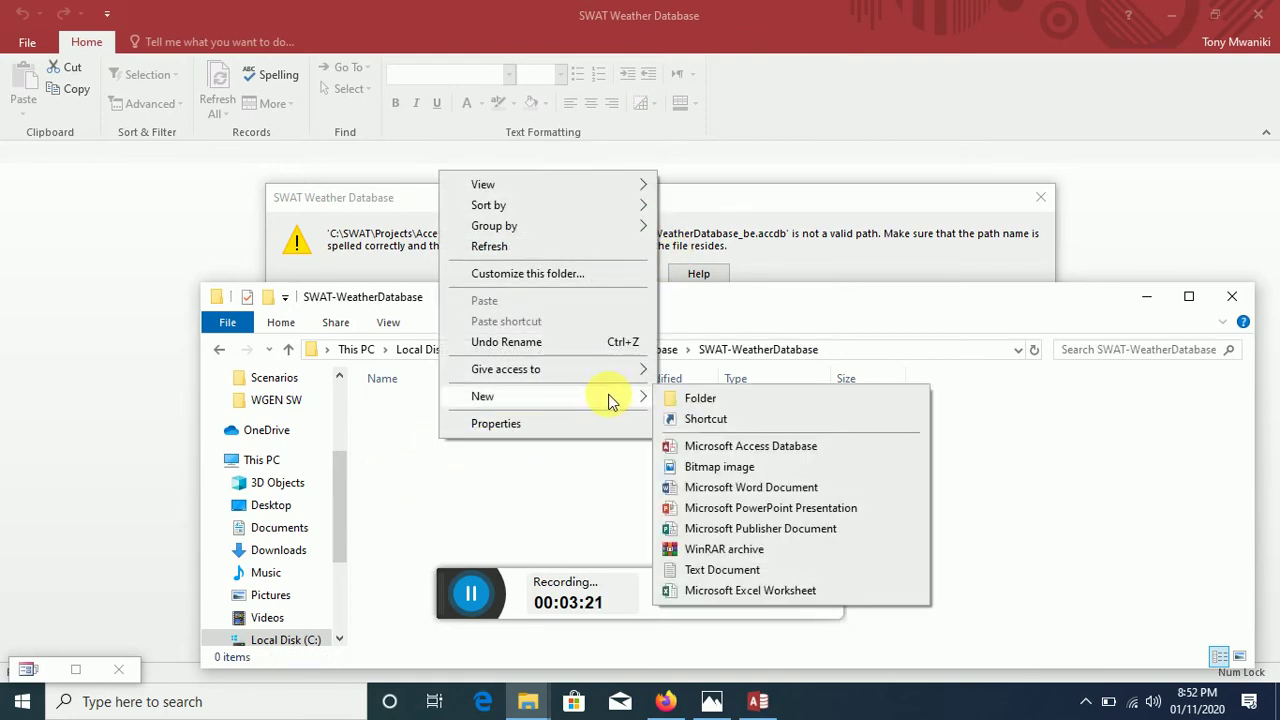
click(775, 300)
drag(734, 306, 548, 146)
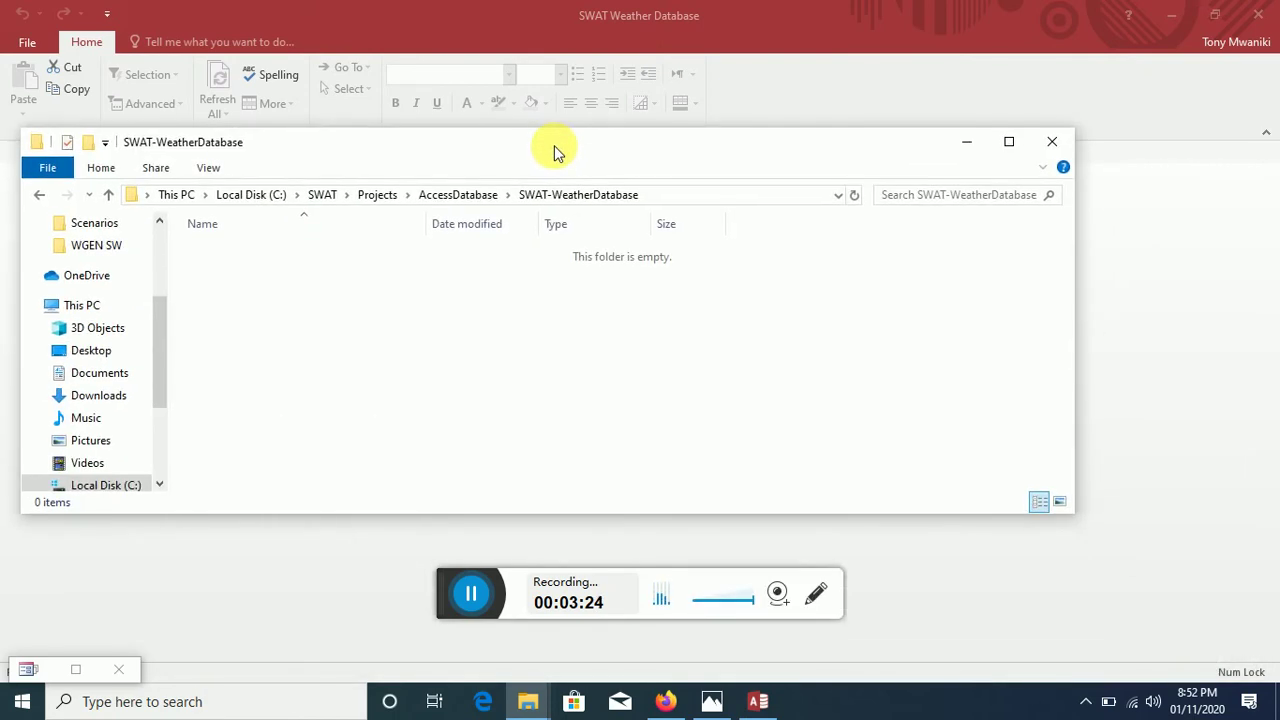
click(535, 703)
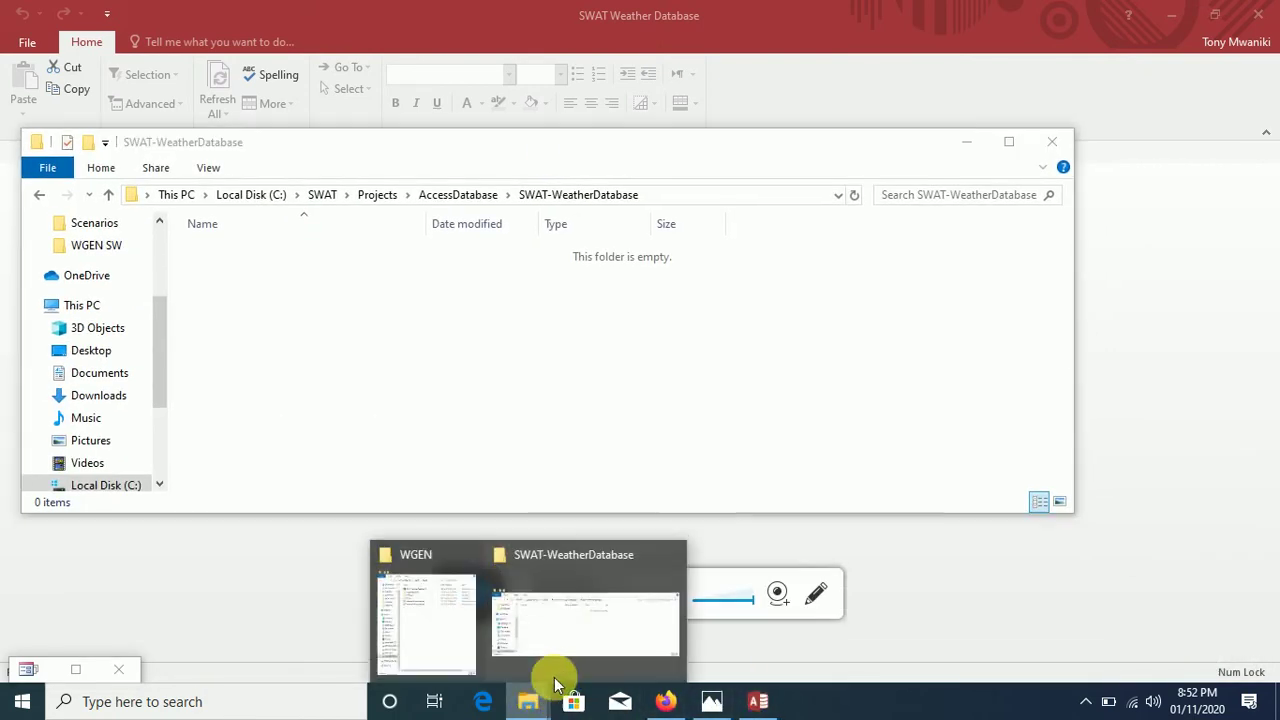
click(557, 609)
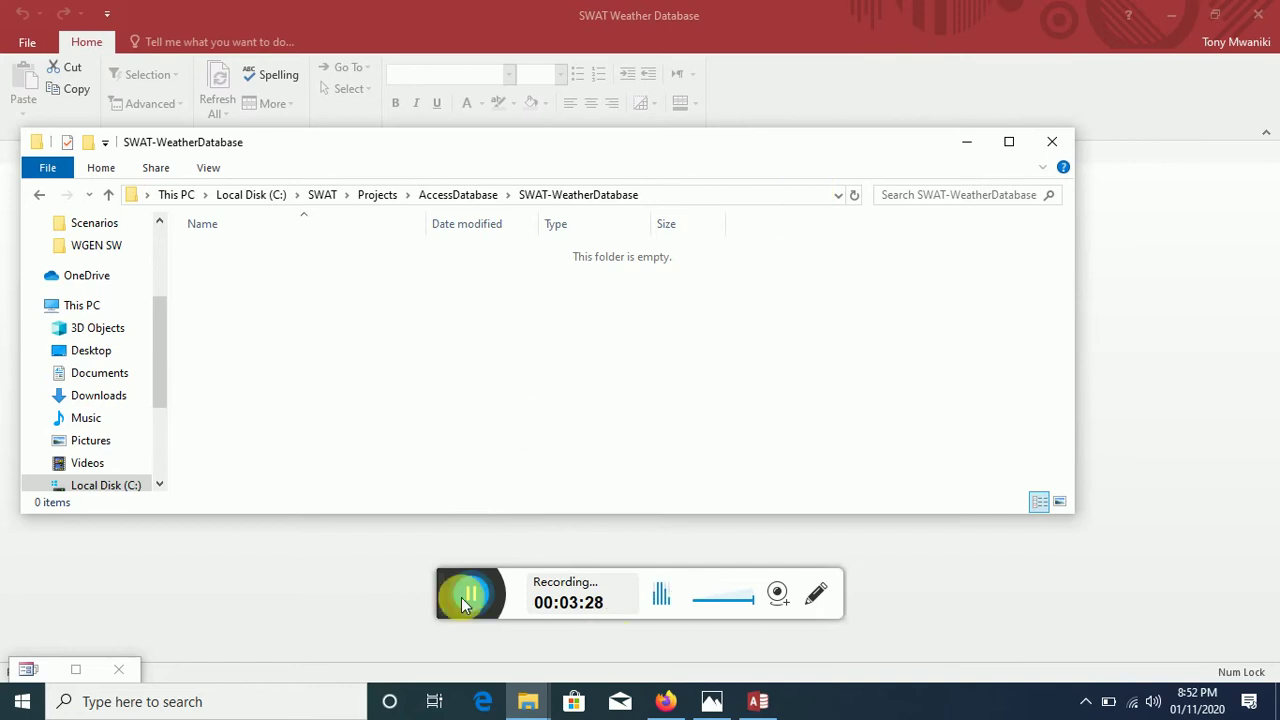
Step: Check the Tables folder in WGEN and arrange it beside the SWAT-WeatherDatabase window
click(528, 701)
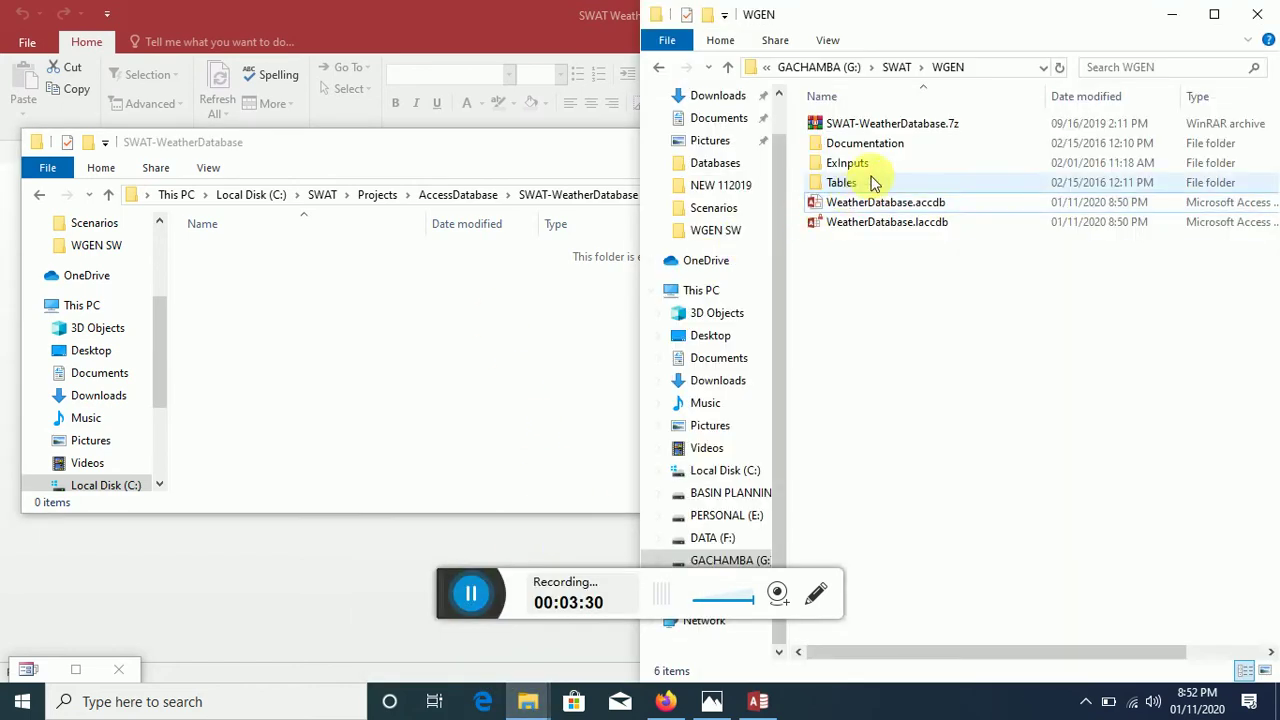
click(887, 128)
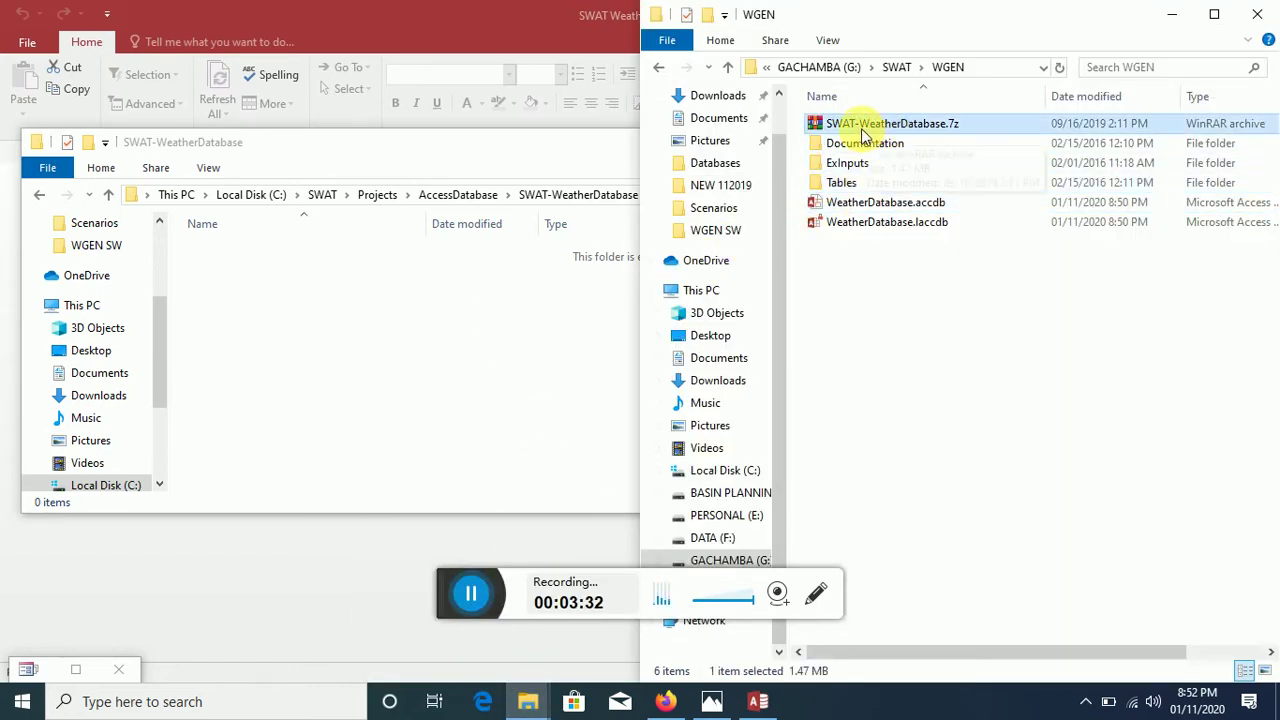
double_click(843, 184)
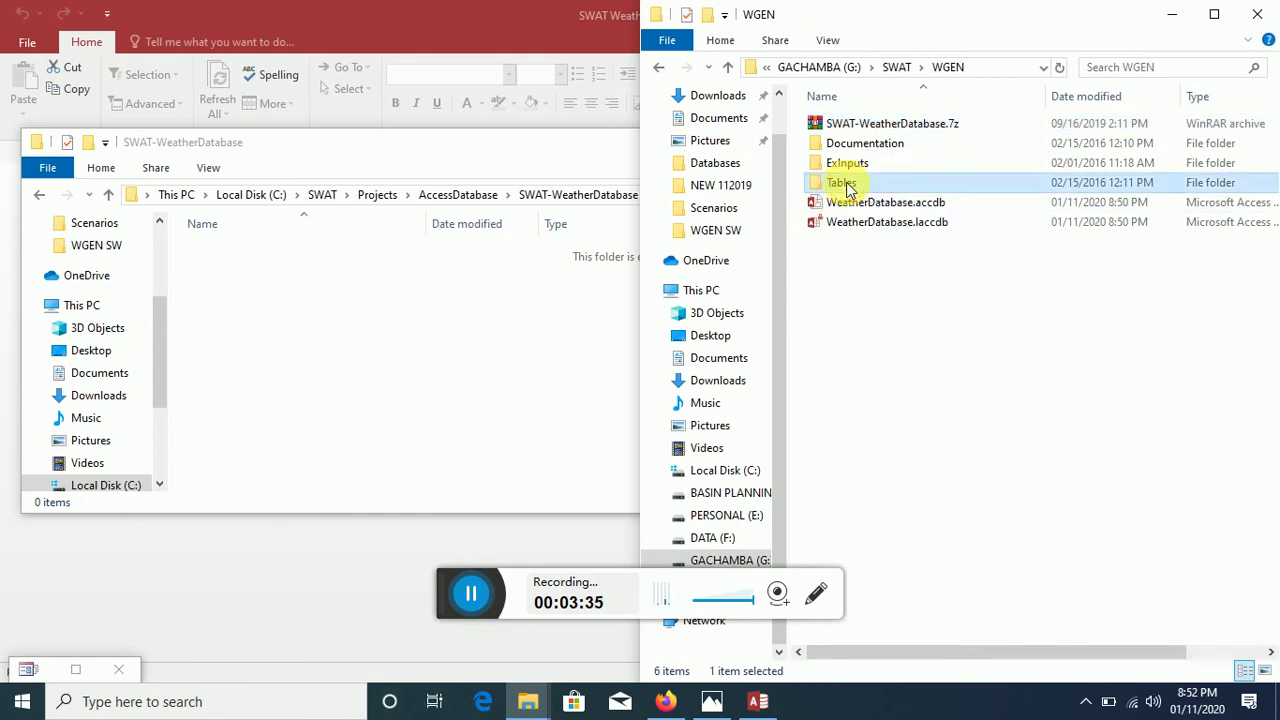
click(727, 67)
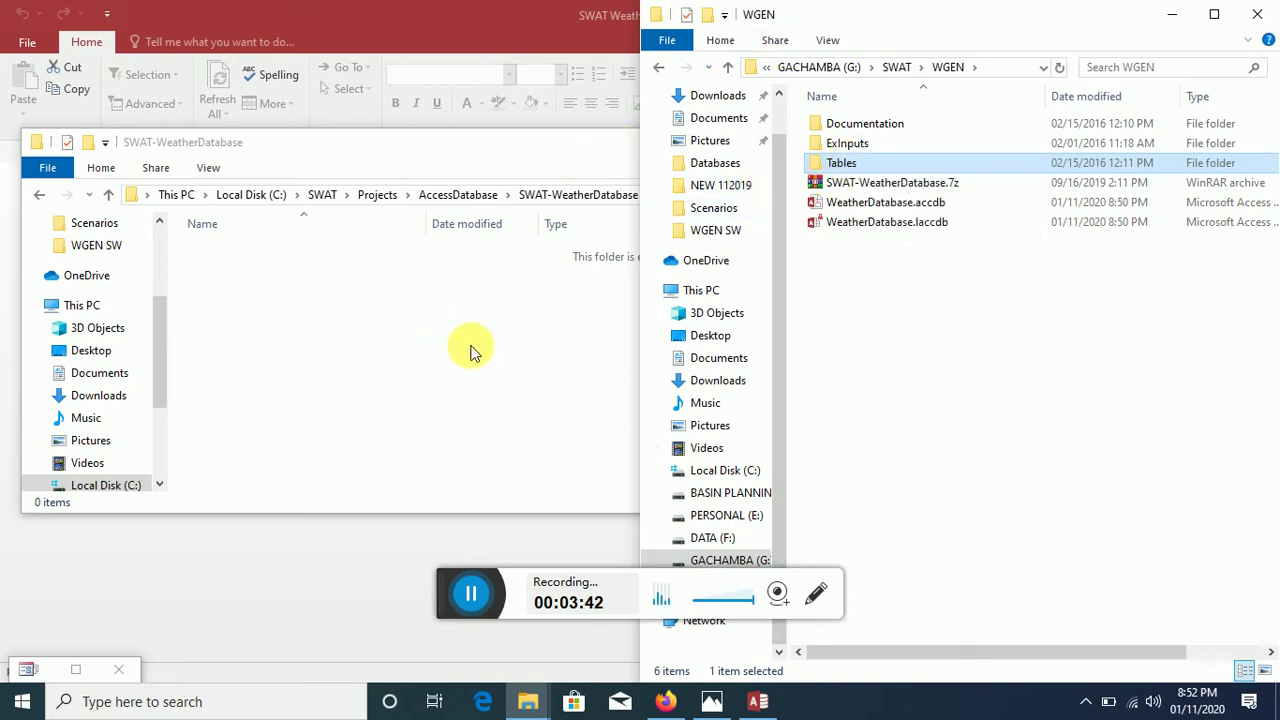
click(560, 348)
click(988, 390)
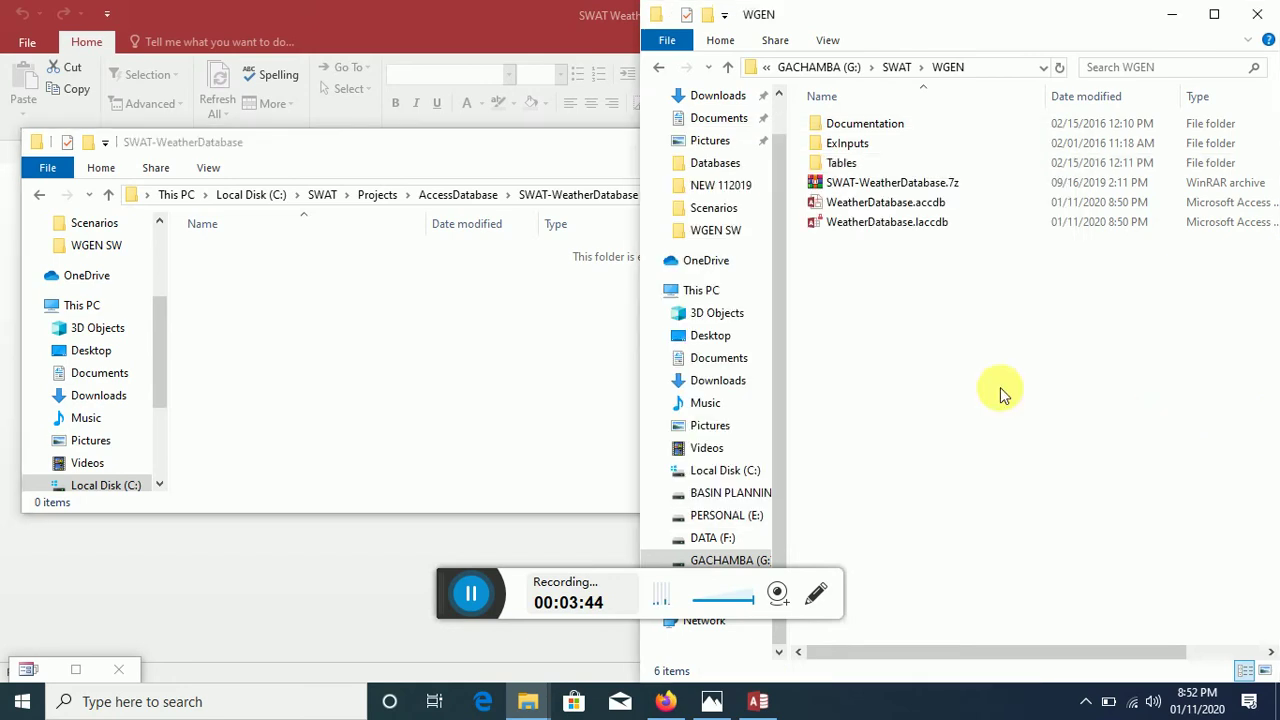
click(840, 164)
drag(580, 141, 520, 388)
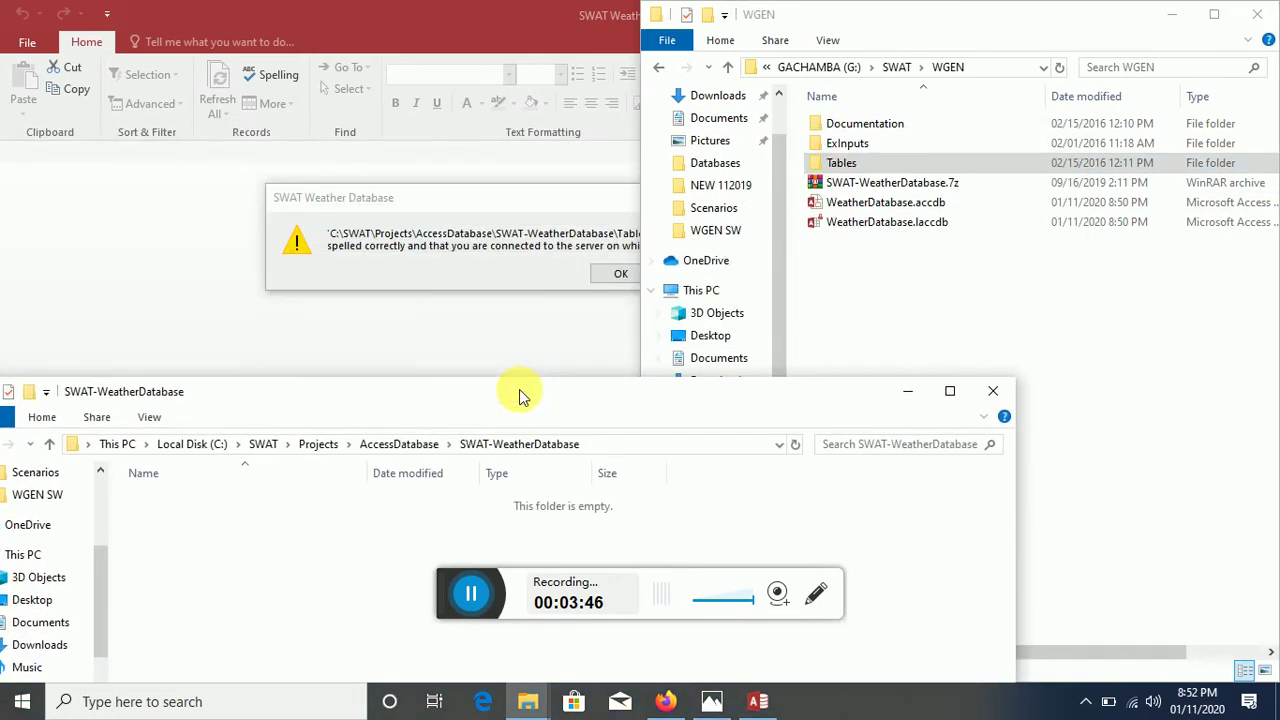
click(841, 168)
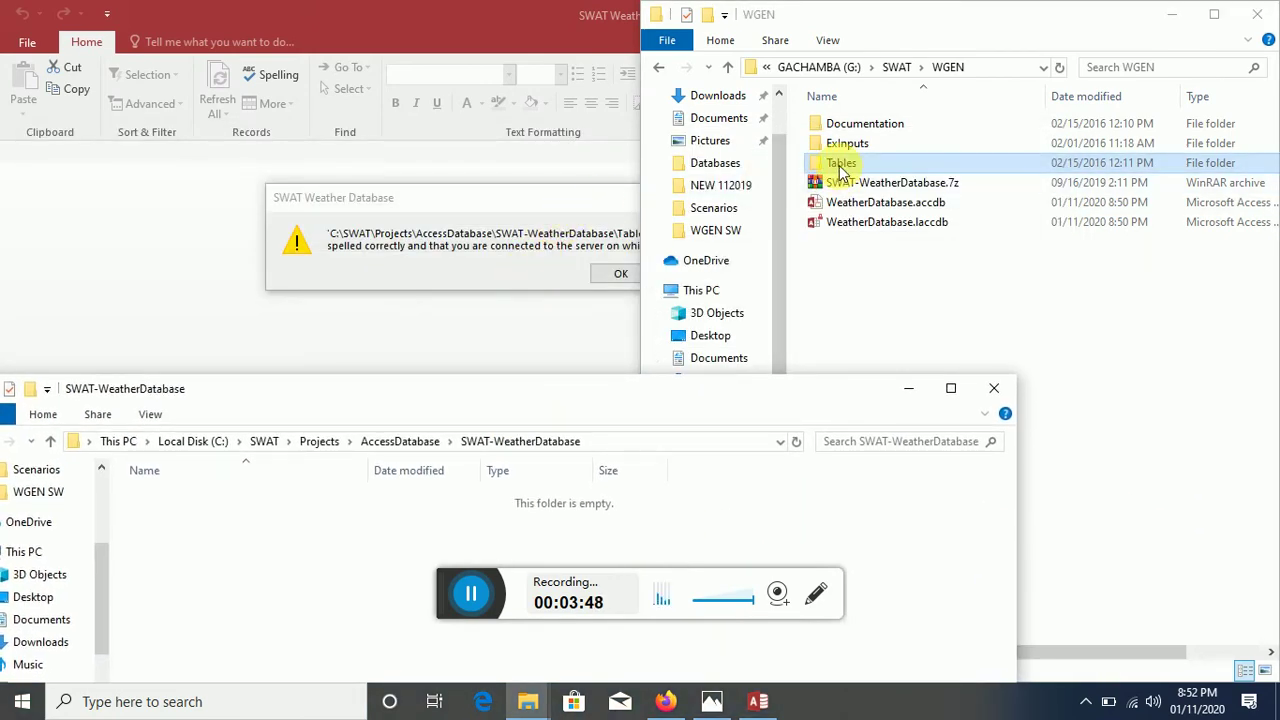
Step: Copy the Tables folder from WGEN and paste it into SWAT-WeatherDatabase
right_click(253, 565)
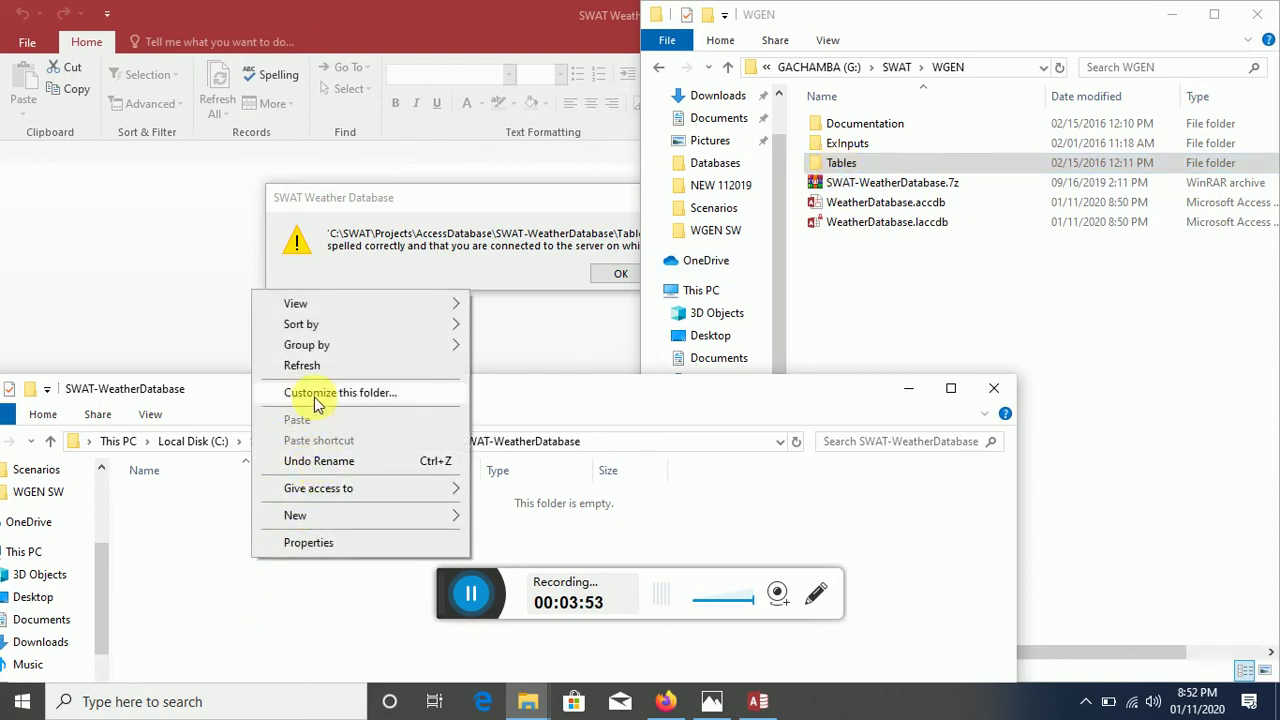
click(897, 315)
right_click(842, 165)
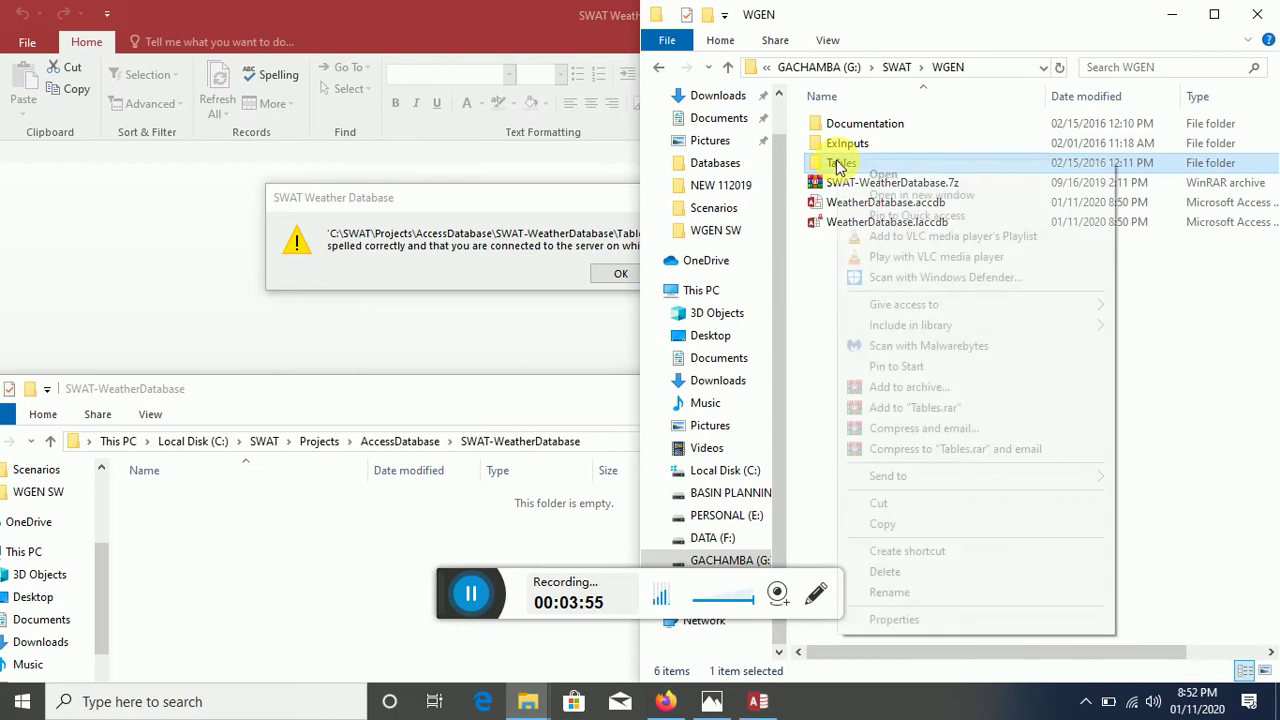
click(883, 526)
right_click(229, 521)
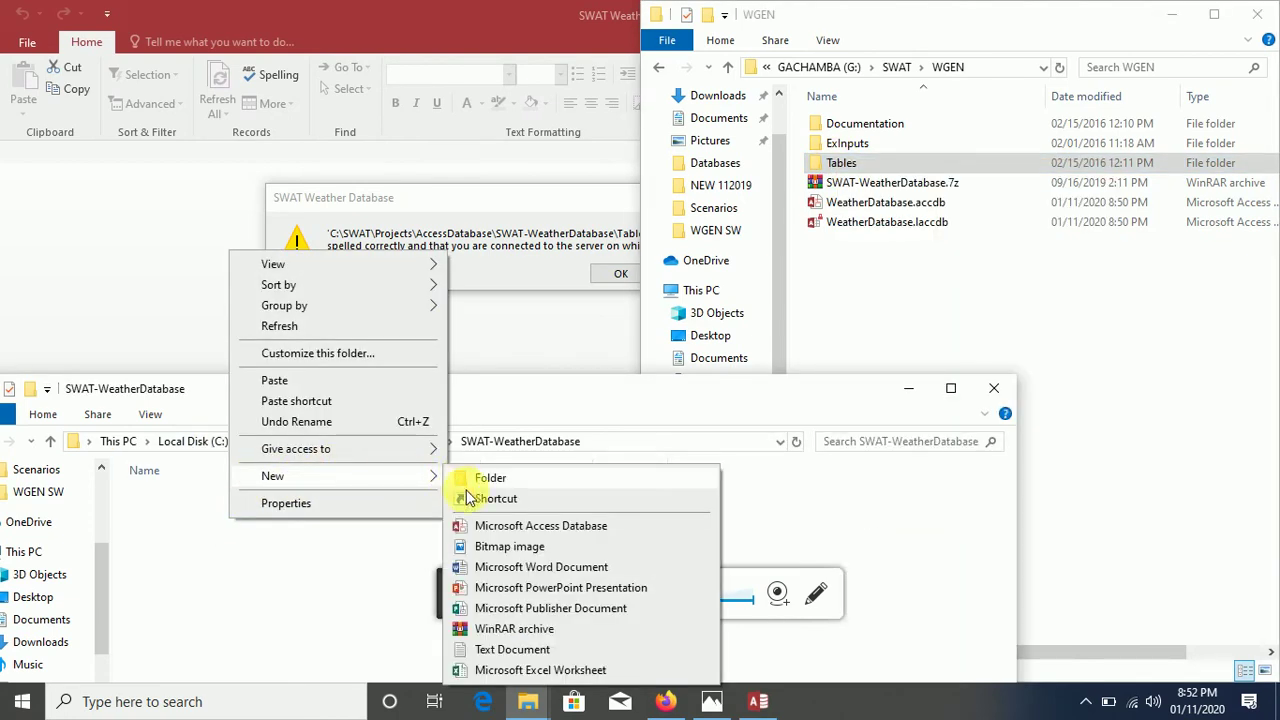
click(292, 381)
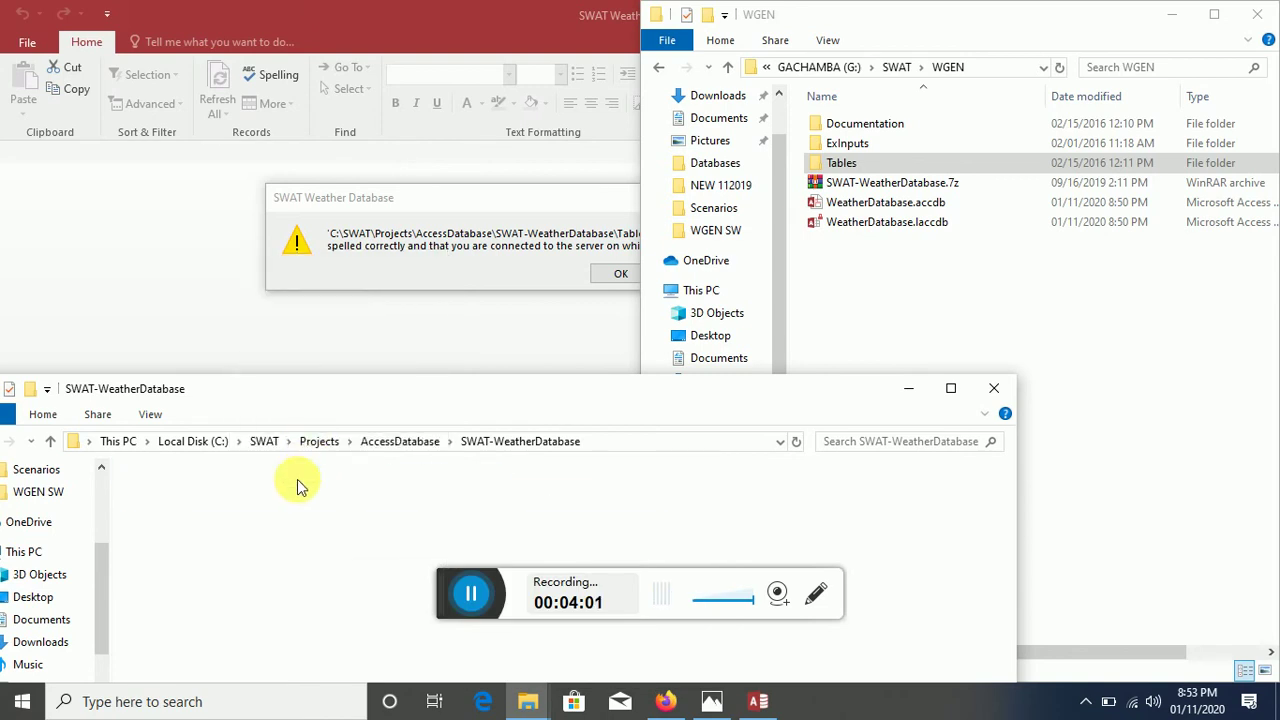
drag(343, 407, 347, 378)
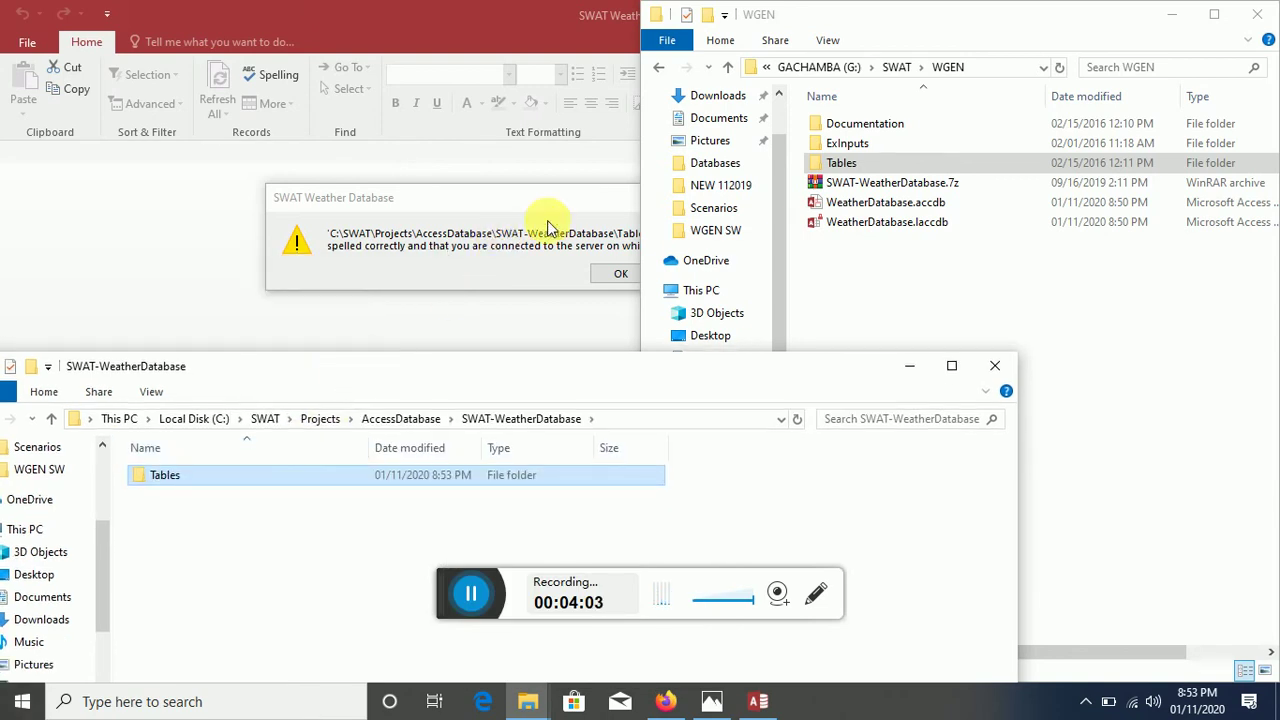
click(593, 203)
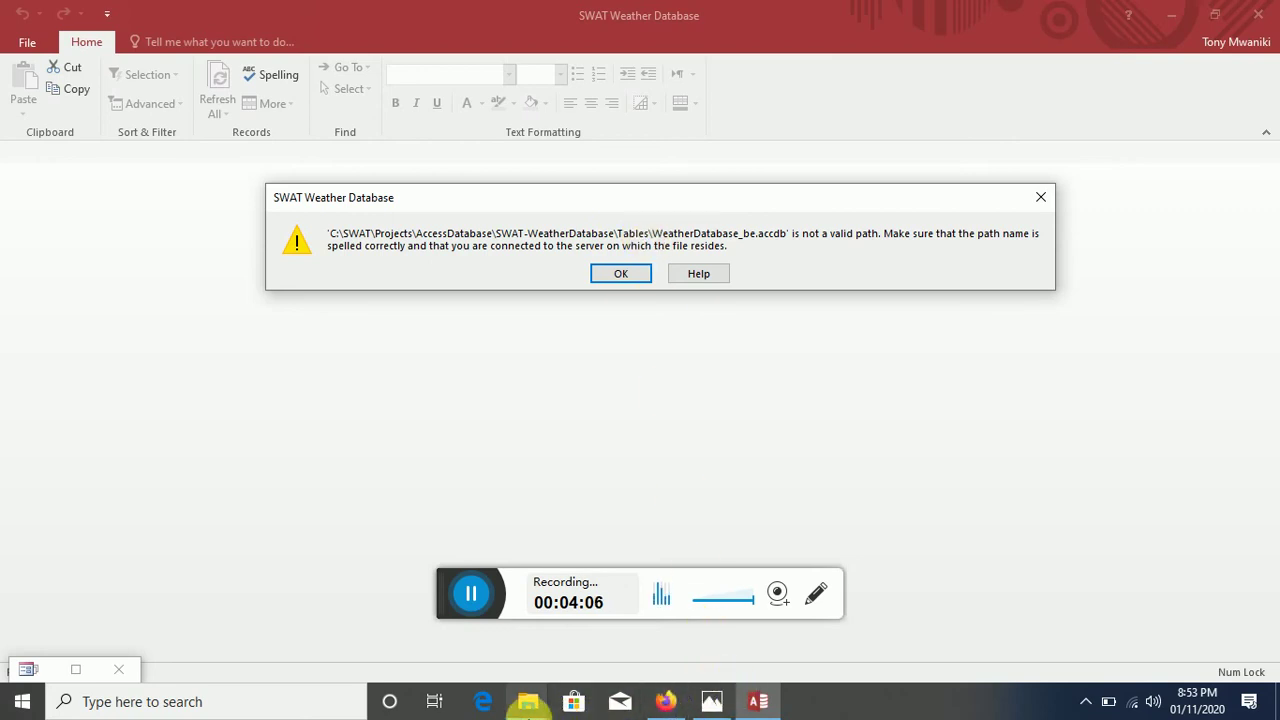
Step: In the SWAT-WeatherDatabase window, open the copied Tables folder and launch WeatherDatabase_be.accdb
click(528, 701)
click(598, 608)
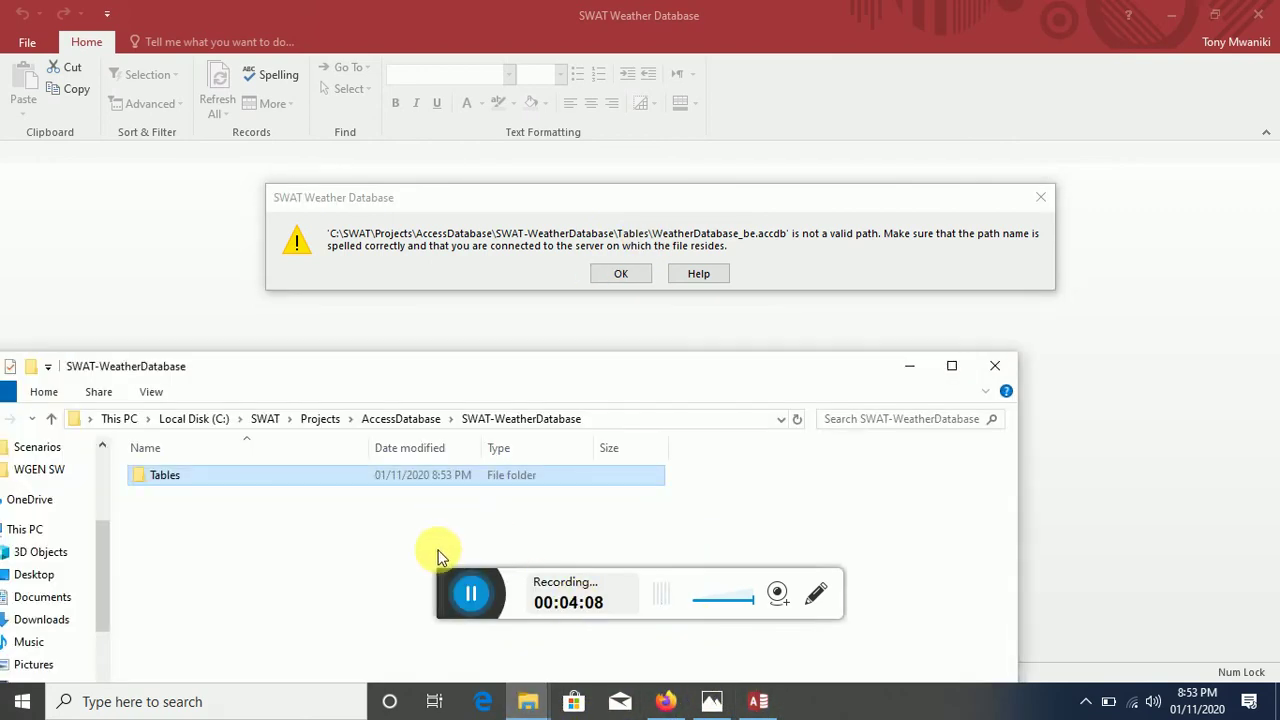
double_click(192, 480)
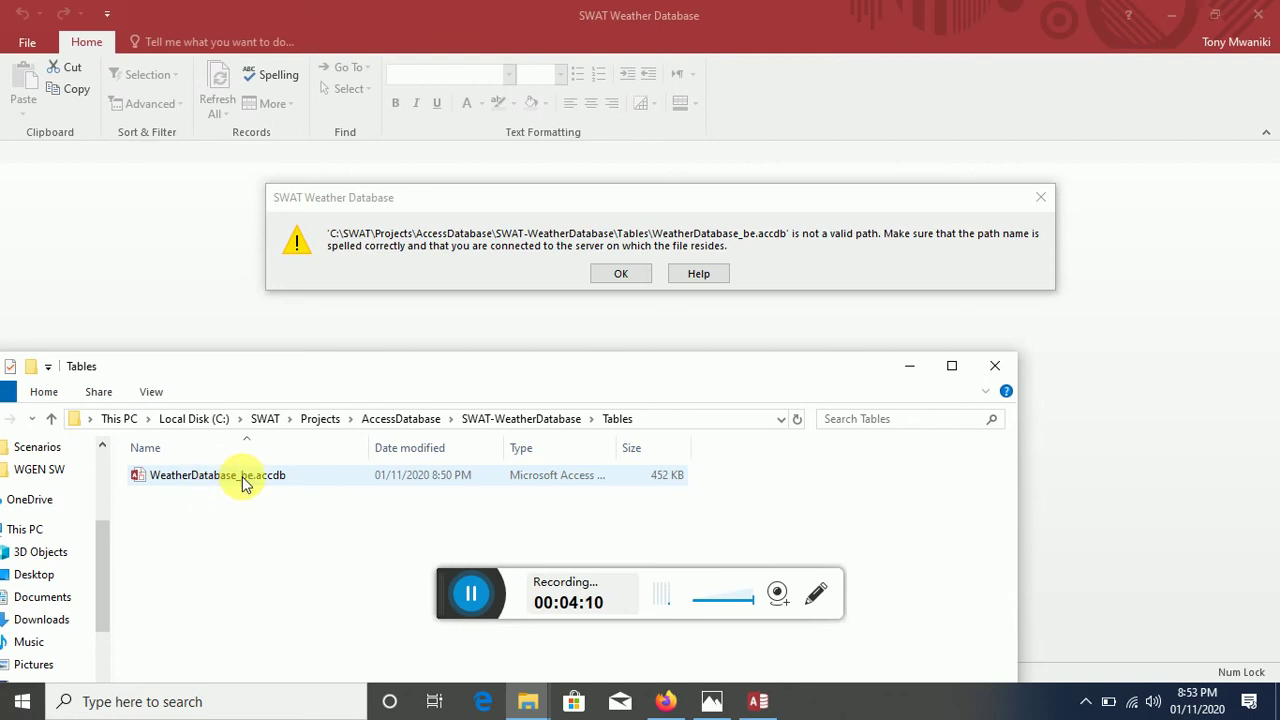
double_click(242, 476)
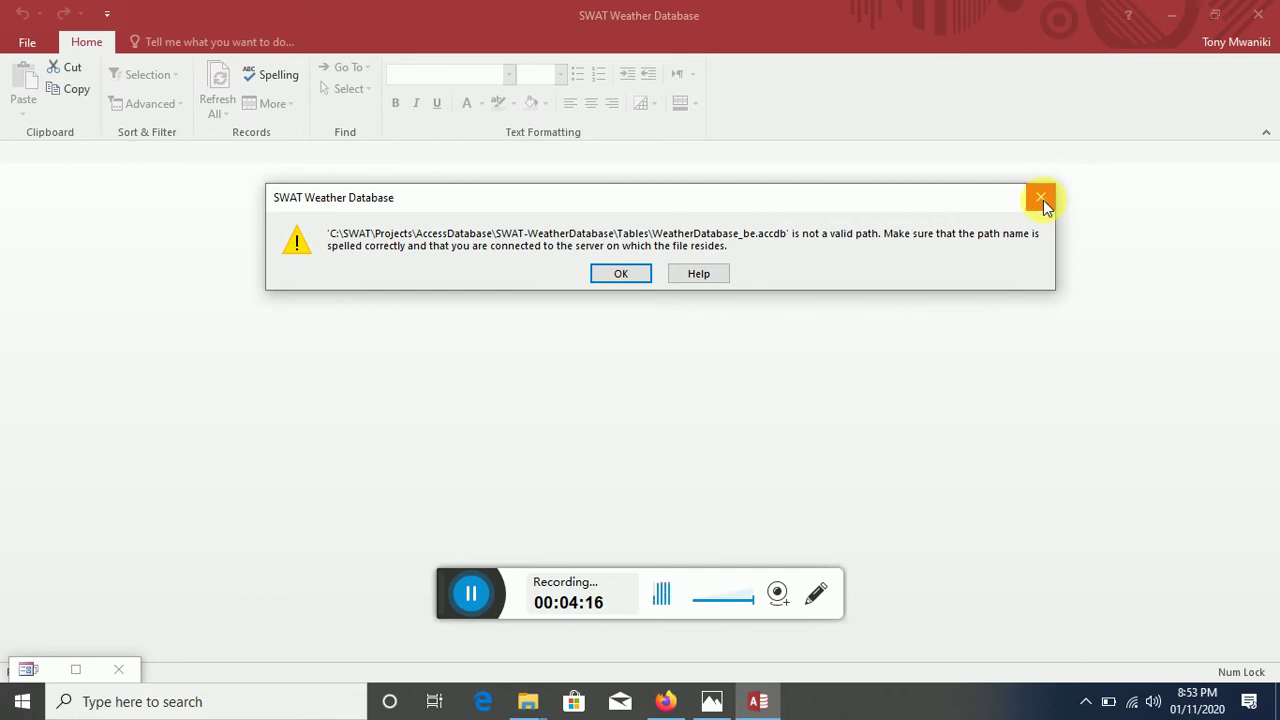
Step: Check the open File Explorer windows, then return to the Access invalid-path error
mouse_move(667, 705)
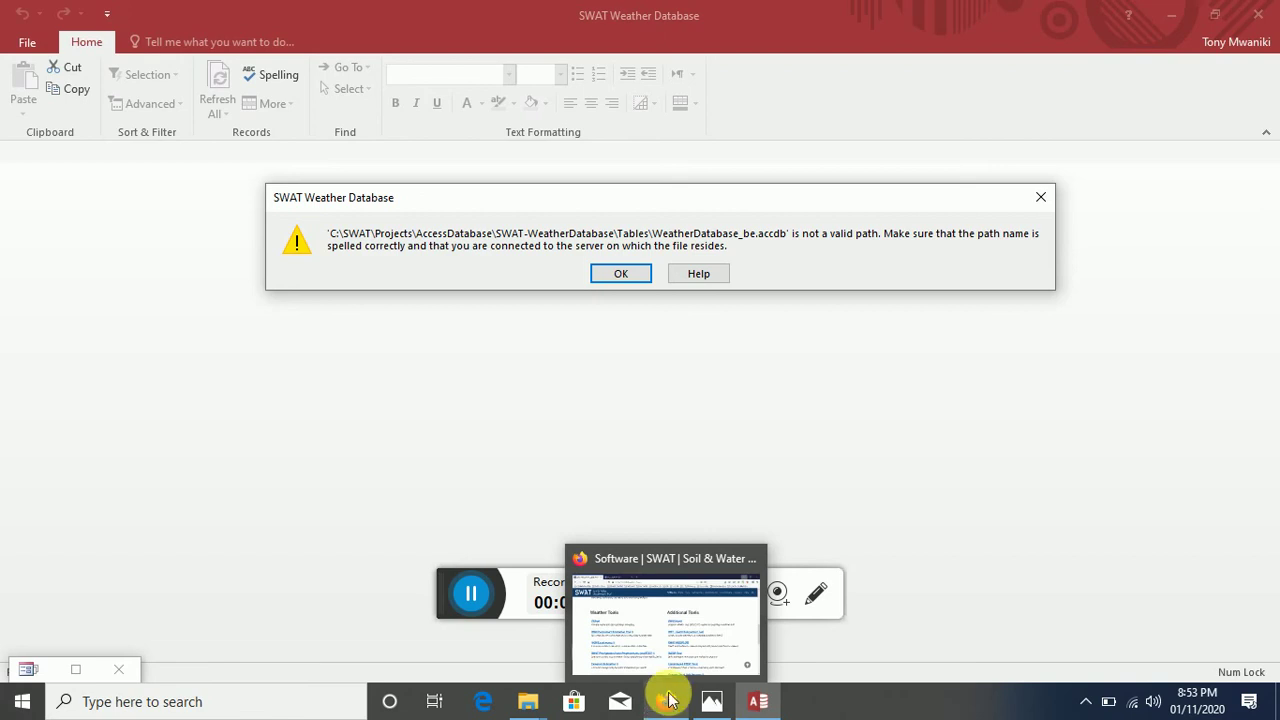
mouse_move(528, 704)
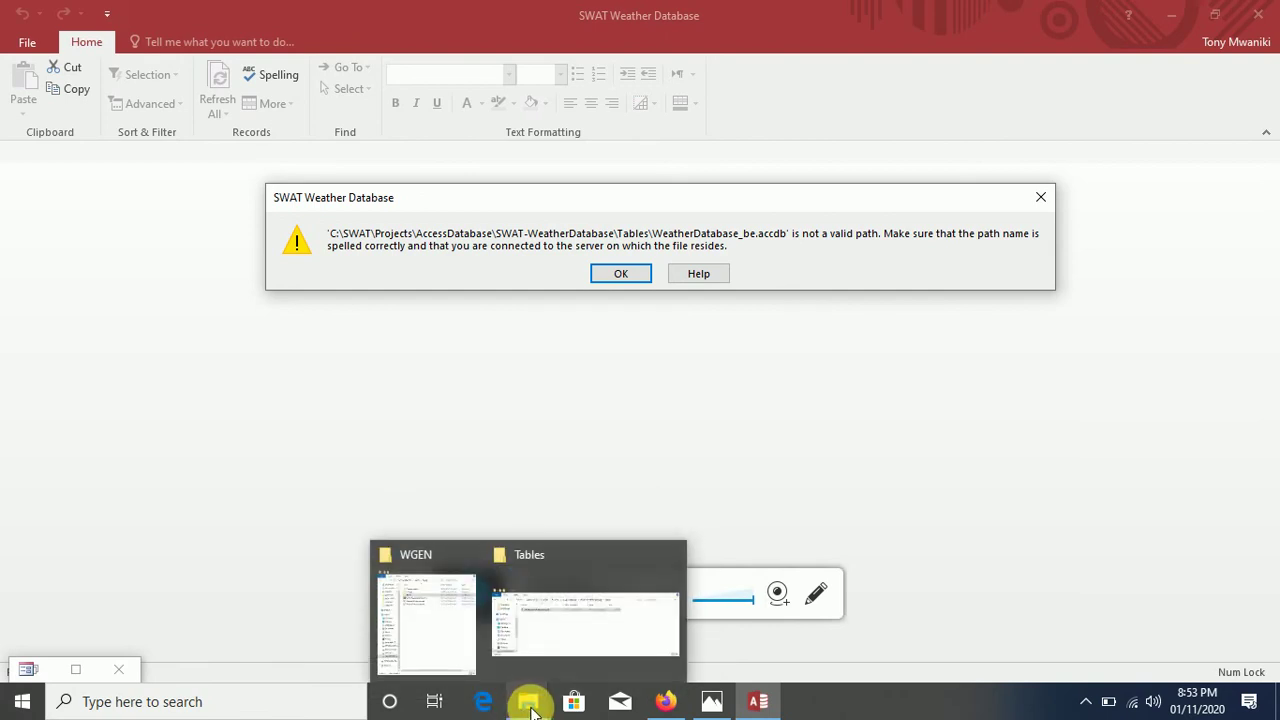
click(530, 705)
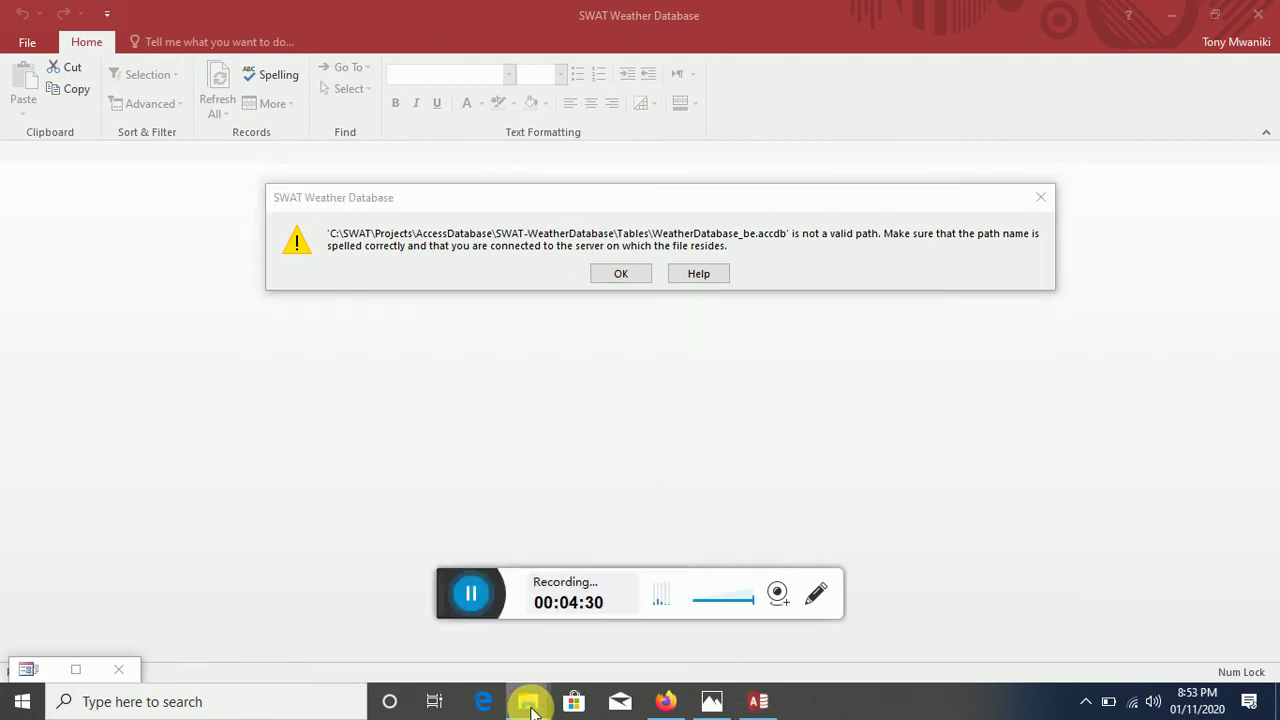
click(759, 704)
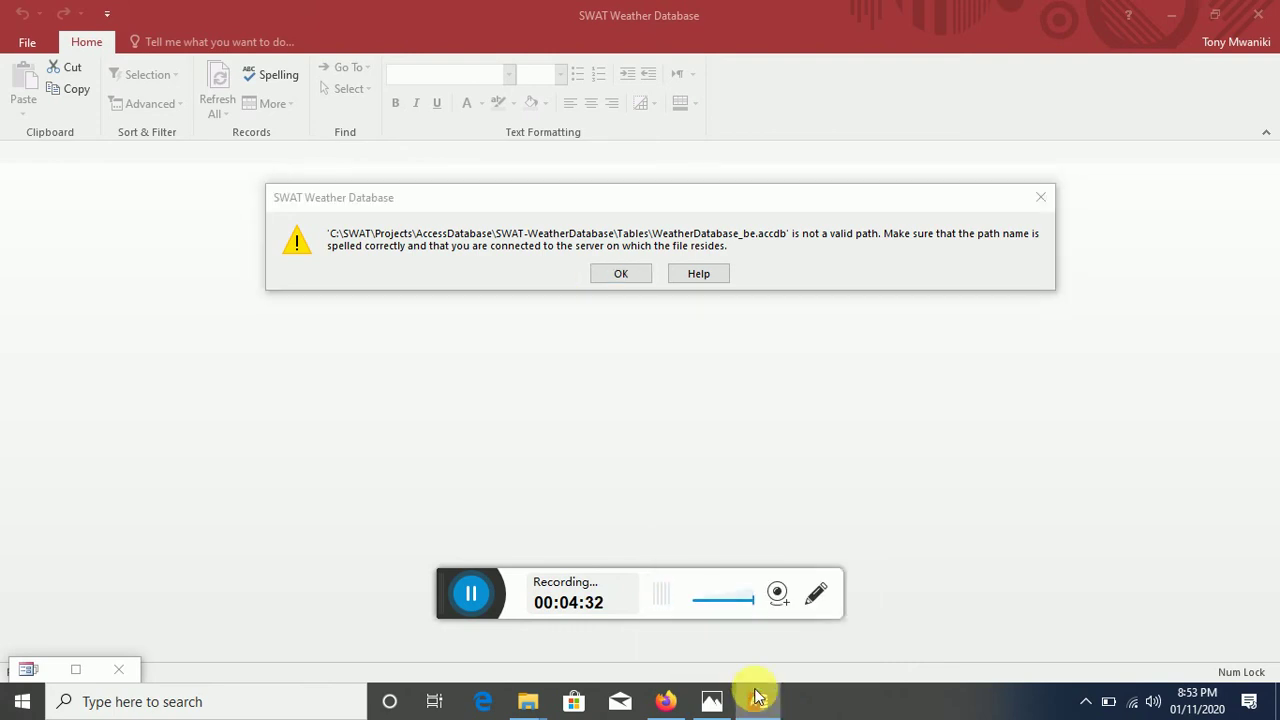
Step: Dismiss the invalid-path error, enable content, and reopen the stations database manager
click(620, 274)
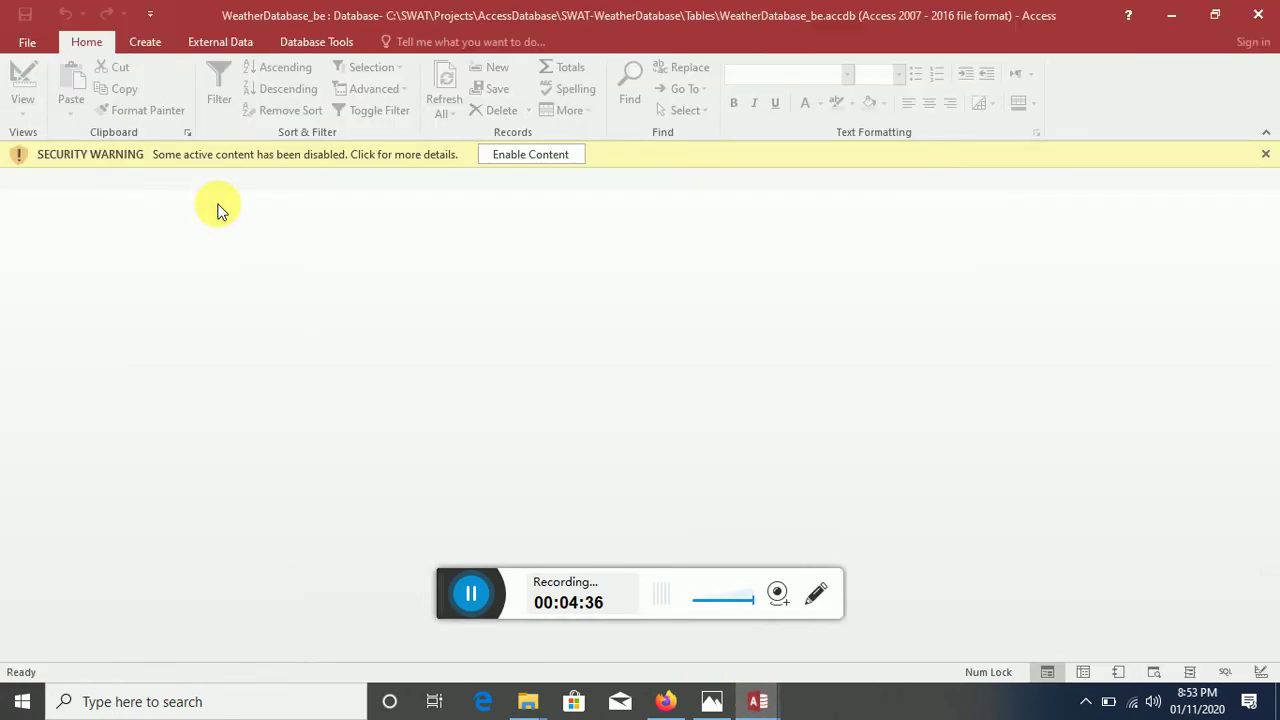
click(534, 151)
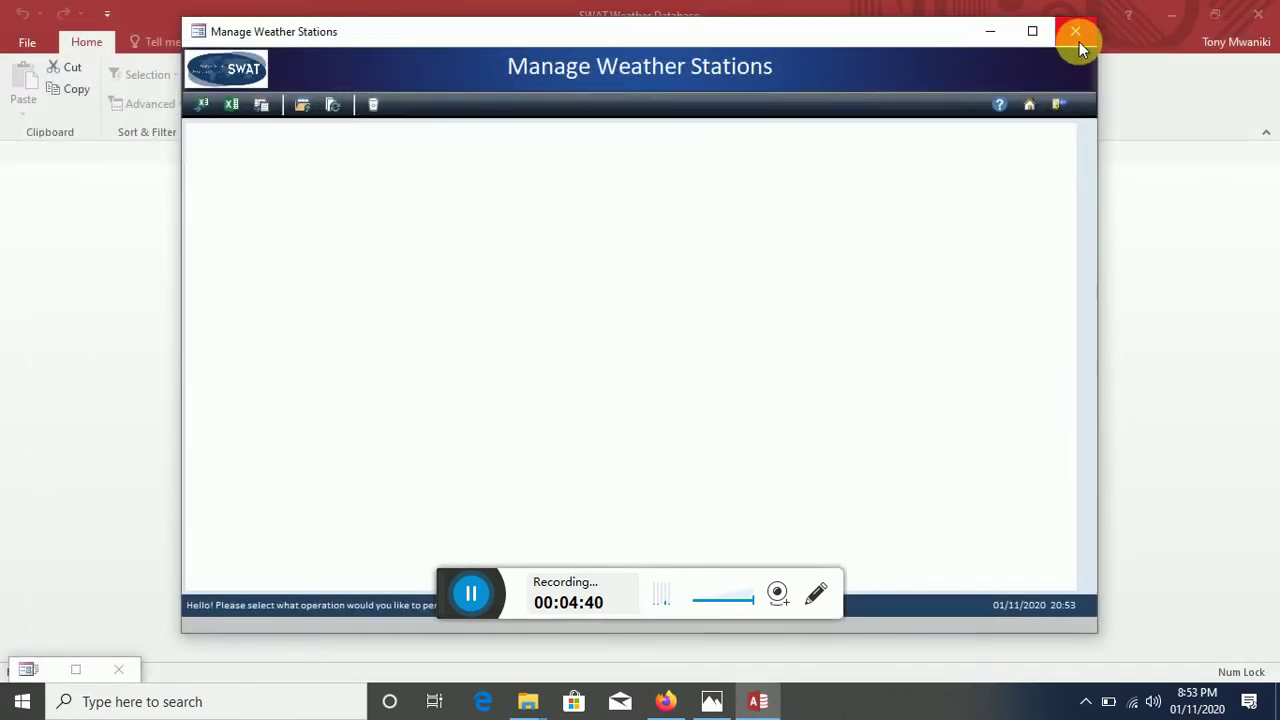
click(1079, 42)
click(628, 220)
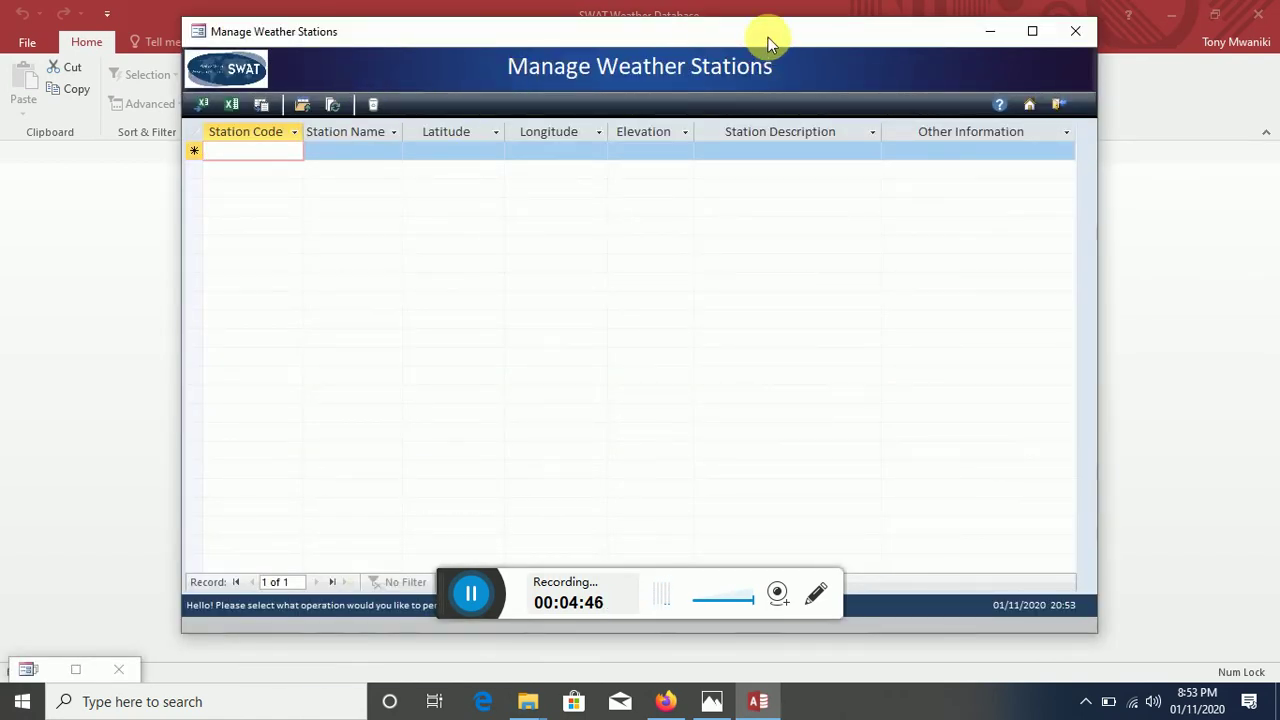
Step: Close the Manage Weather Stations and SWAT Home forms, then quit Access
drag(768, 37, 715, 75)
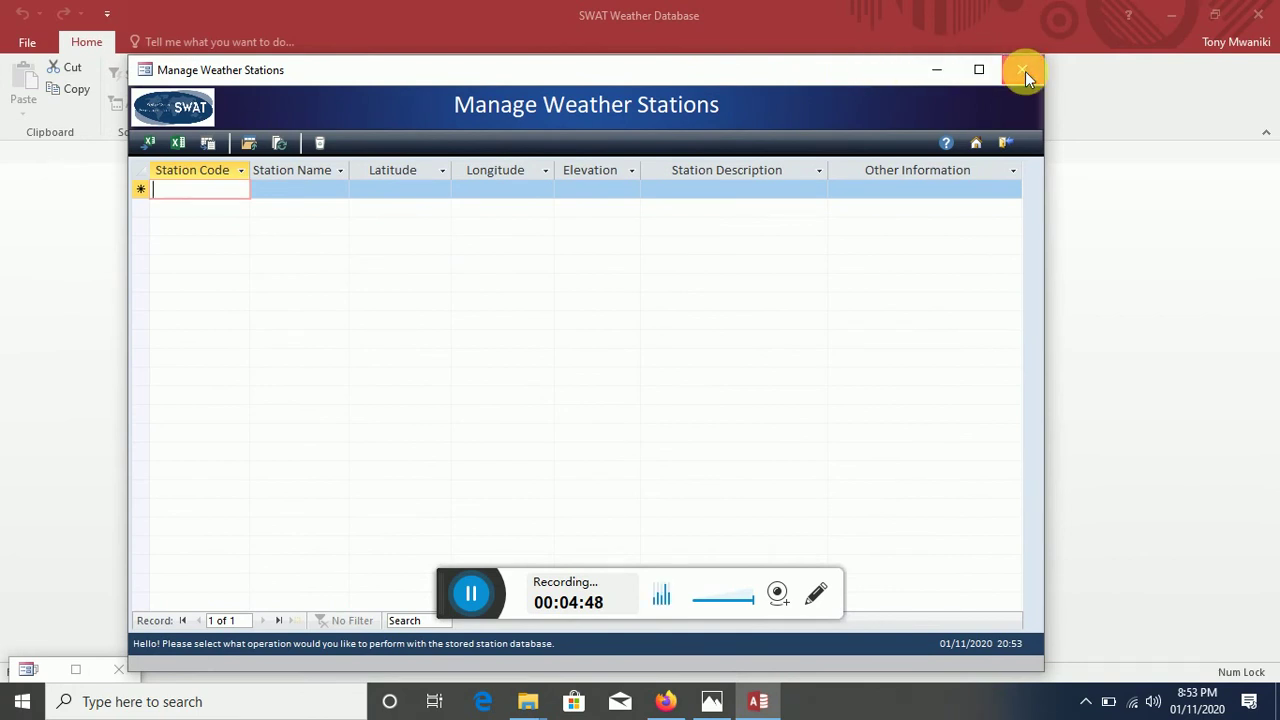
click(1025, 71)
click(850, 90)
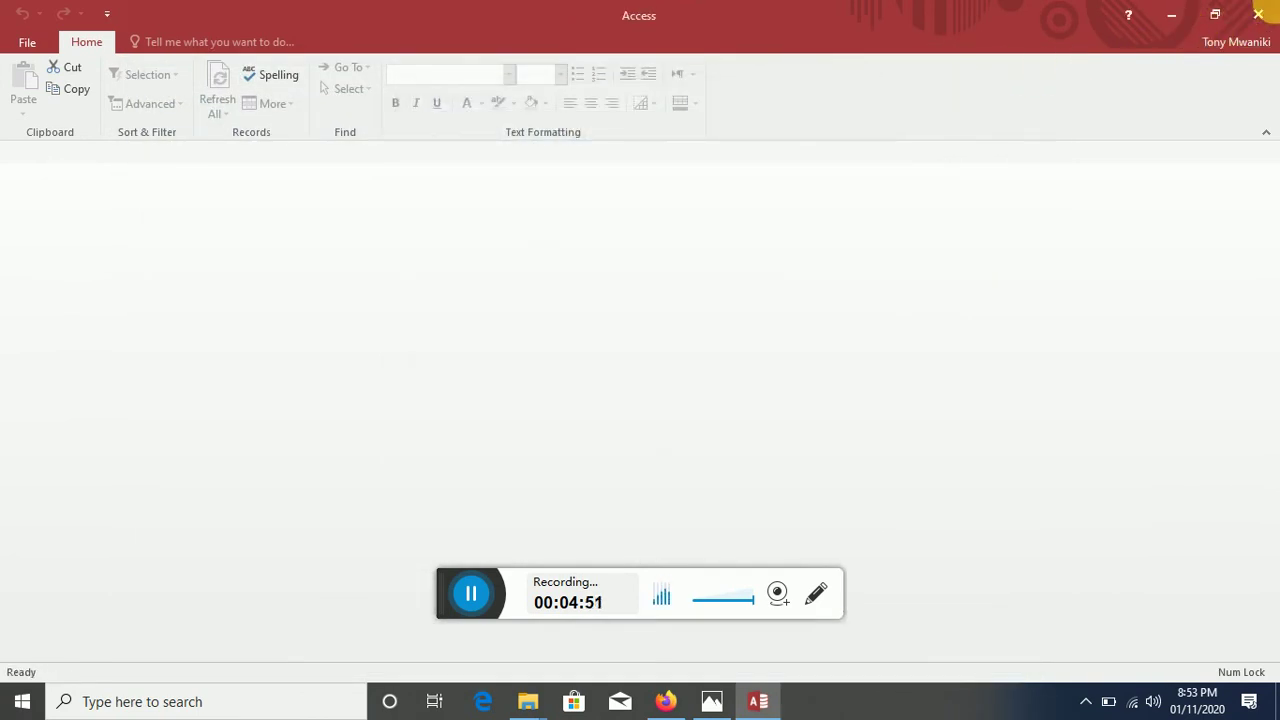
click(1258, 14)
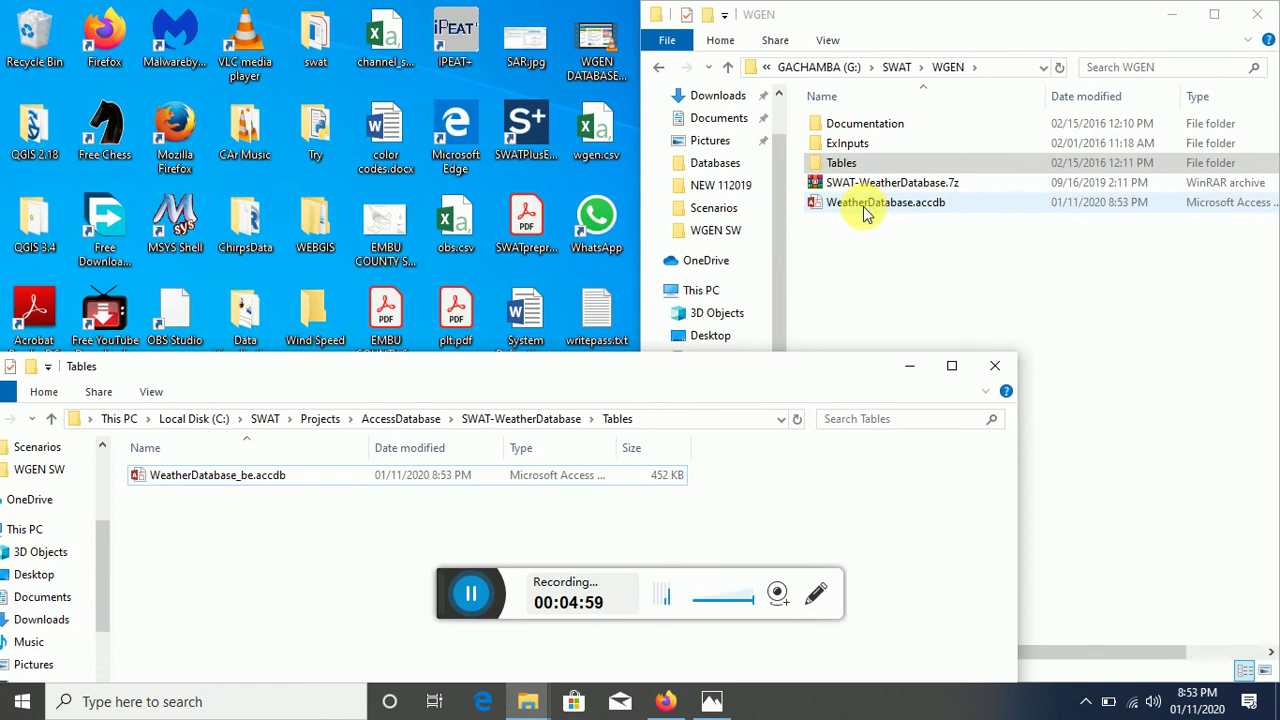
Step: Reopen WeatherDatabase.accdb from WGEN and open then close Manage Weather Stations without errors
double_click(850, 206)
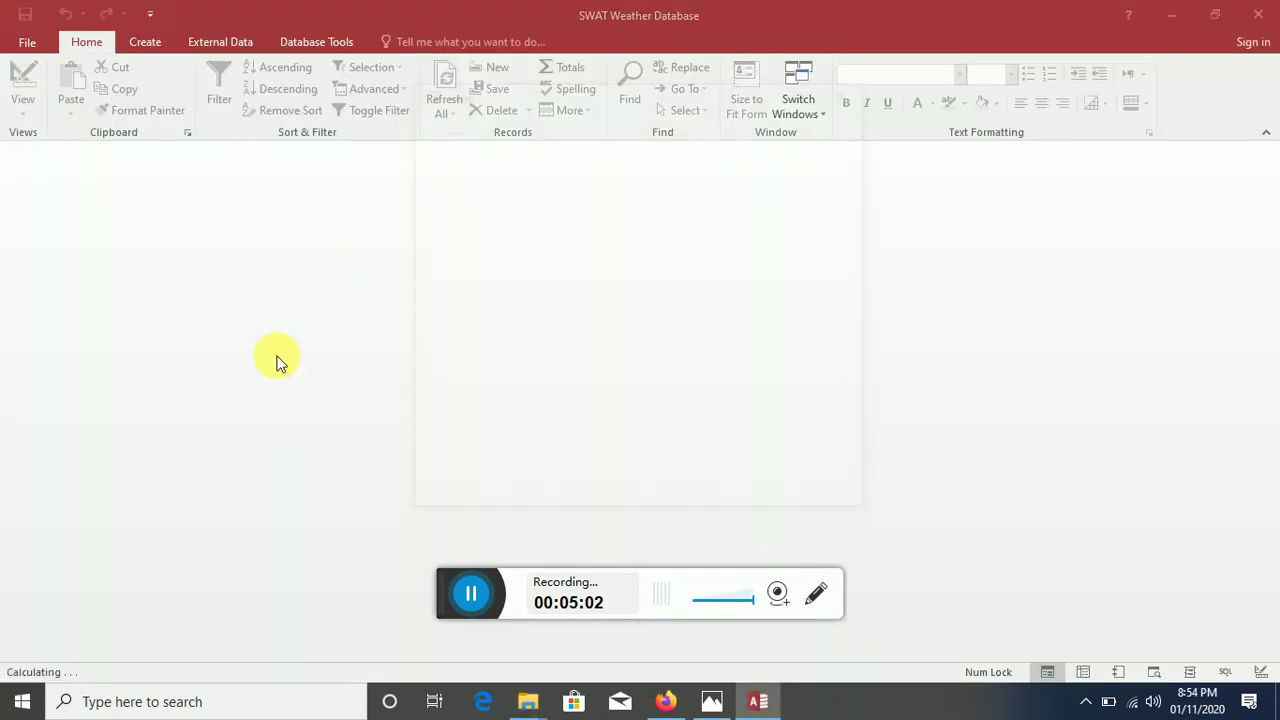
click(575, 331)
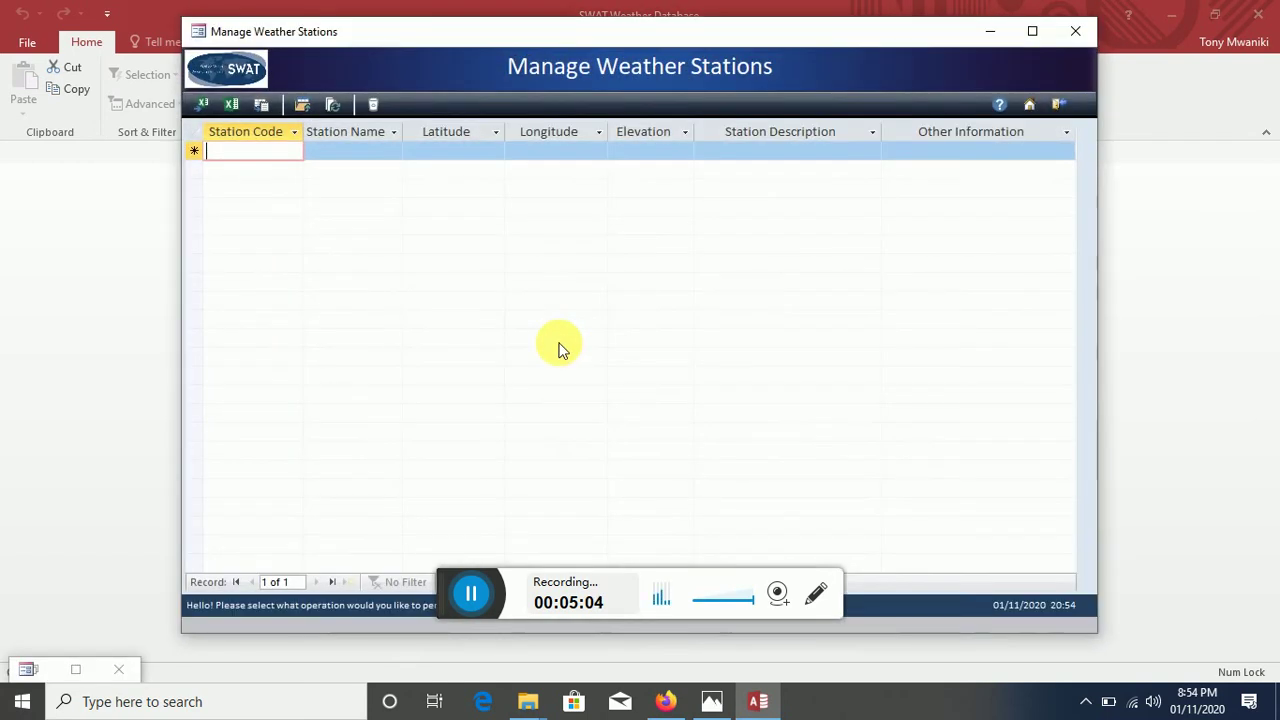
click(1077, 33)
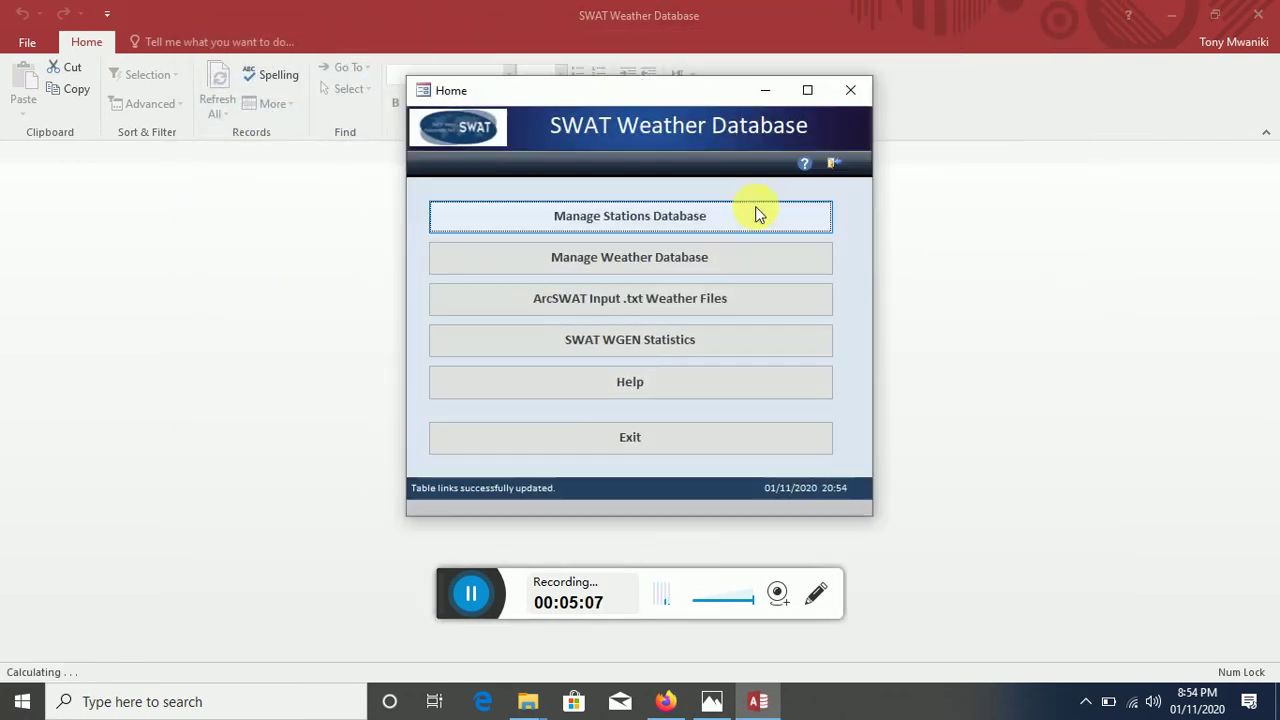
Step: Close the SWAT Home form, quit Access, and return to the SWAT software page in Firefox
click(853, 88)
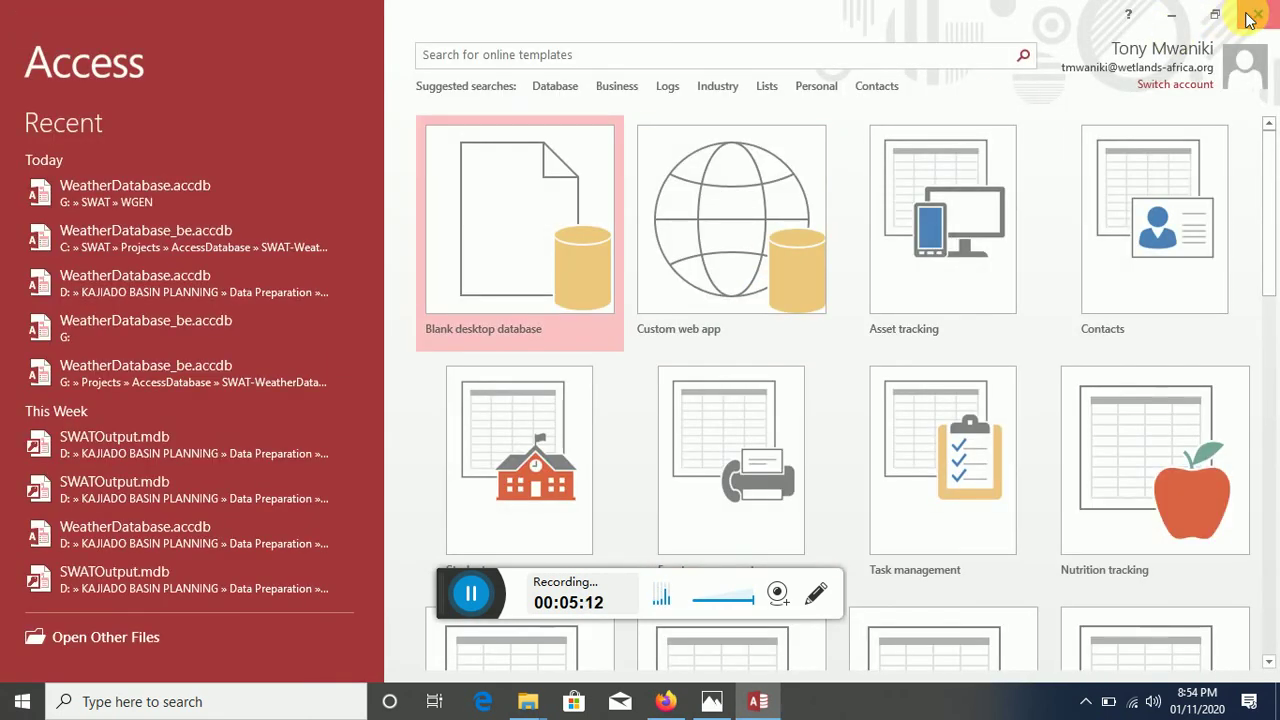
click(515, 250)
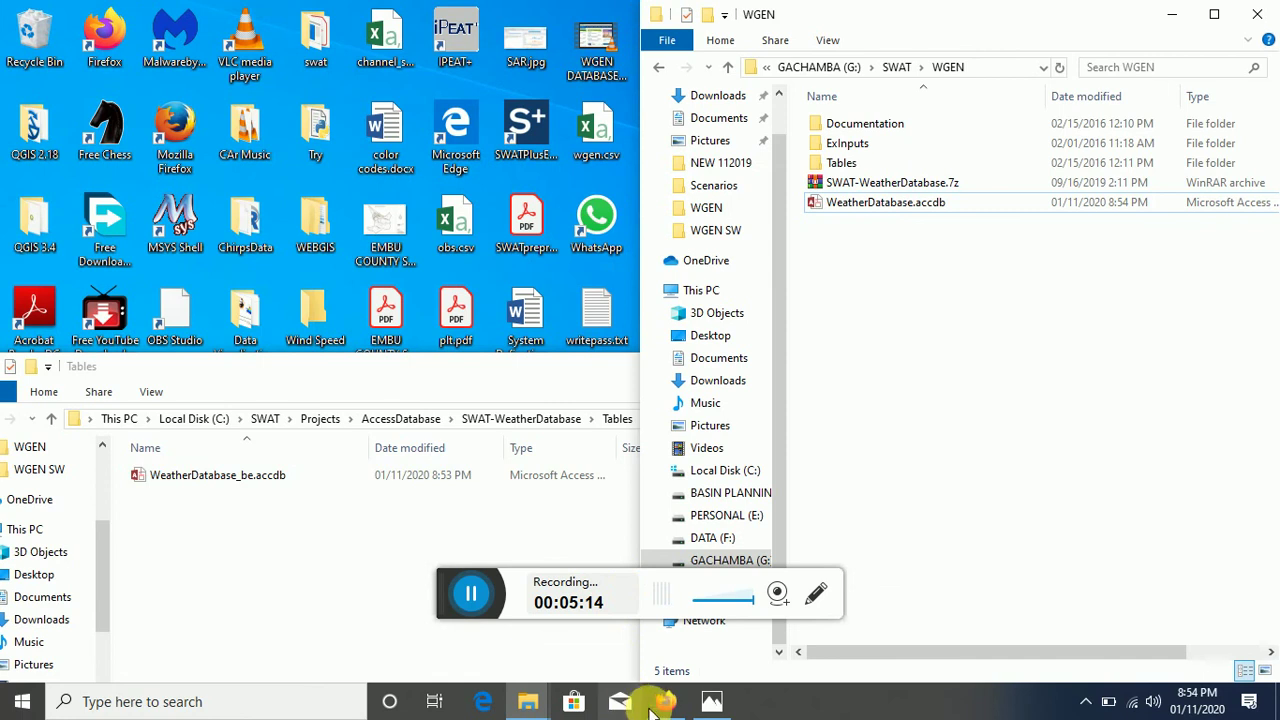
click(667, 701)
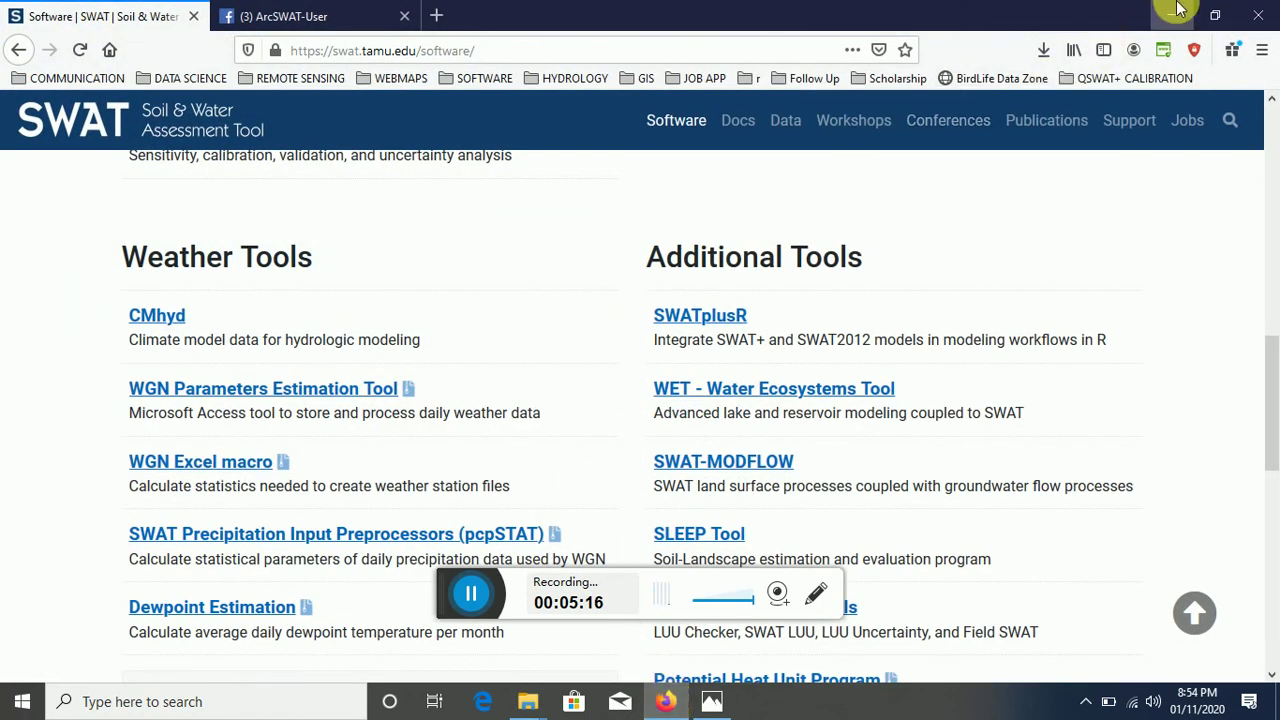